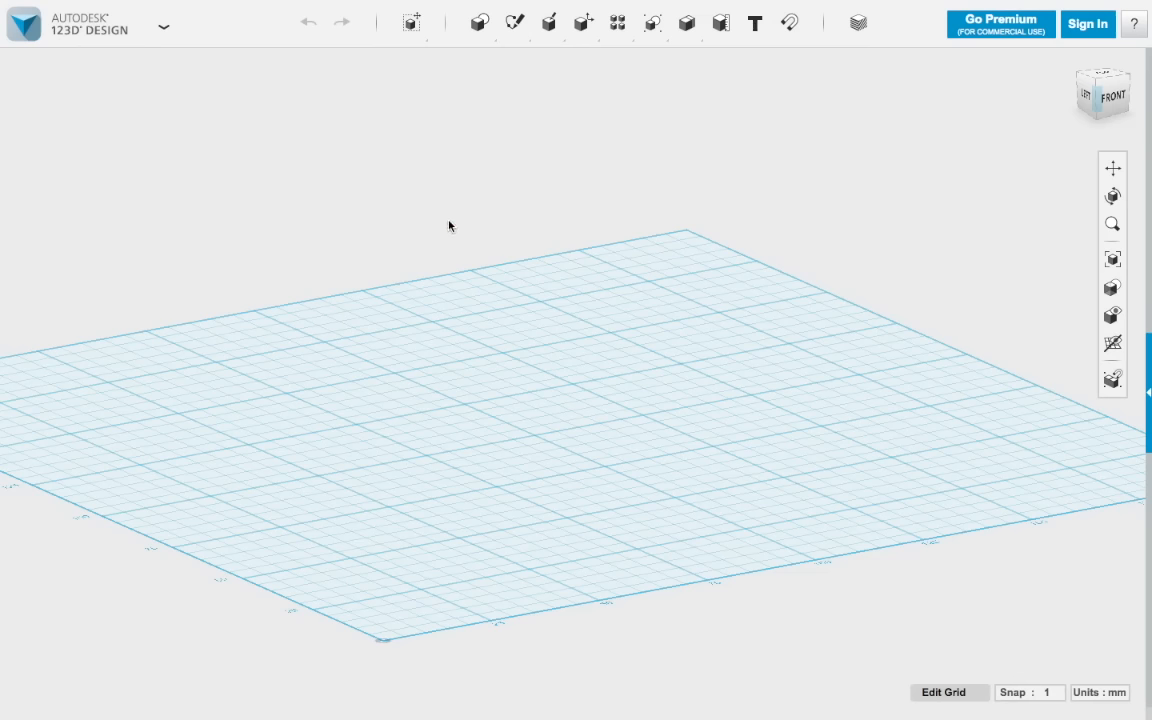
# Place a box primitive with length 40 mm, width 100 mm and height 4 mm near the middle of the grid.
pyautogui.moveTo(480, 22)
pyautogui.click(481, 62)
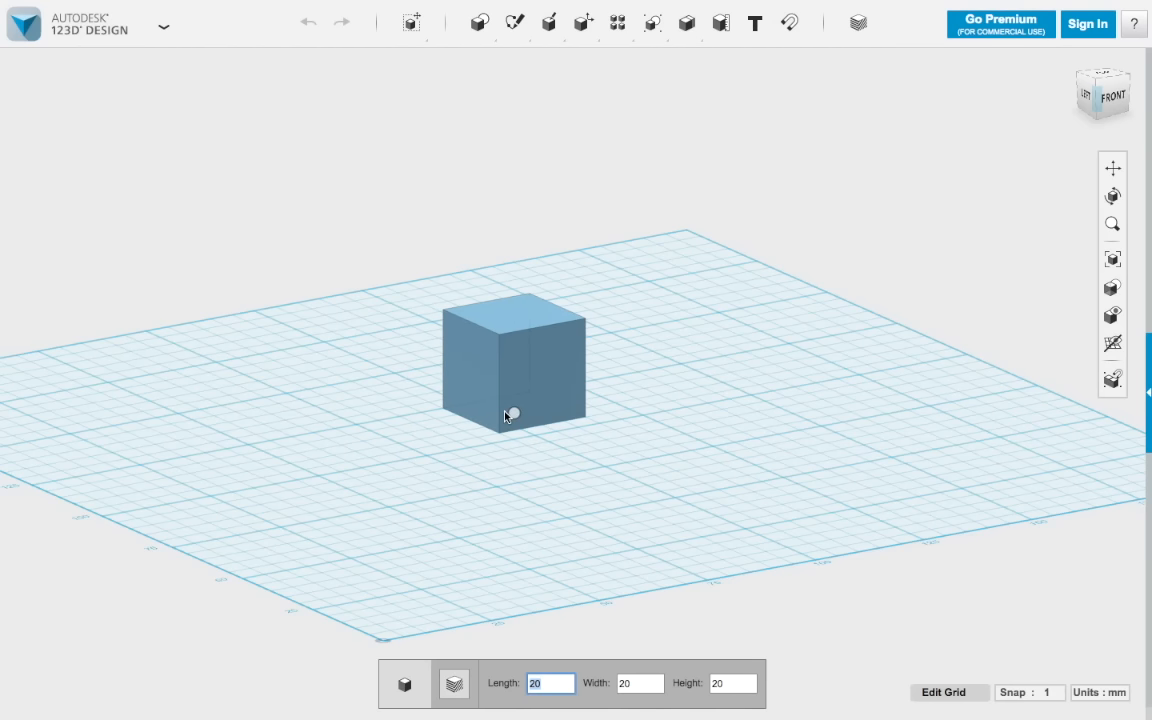
pyautogui.write('100')
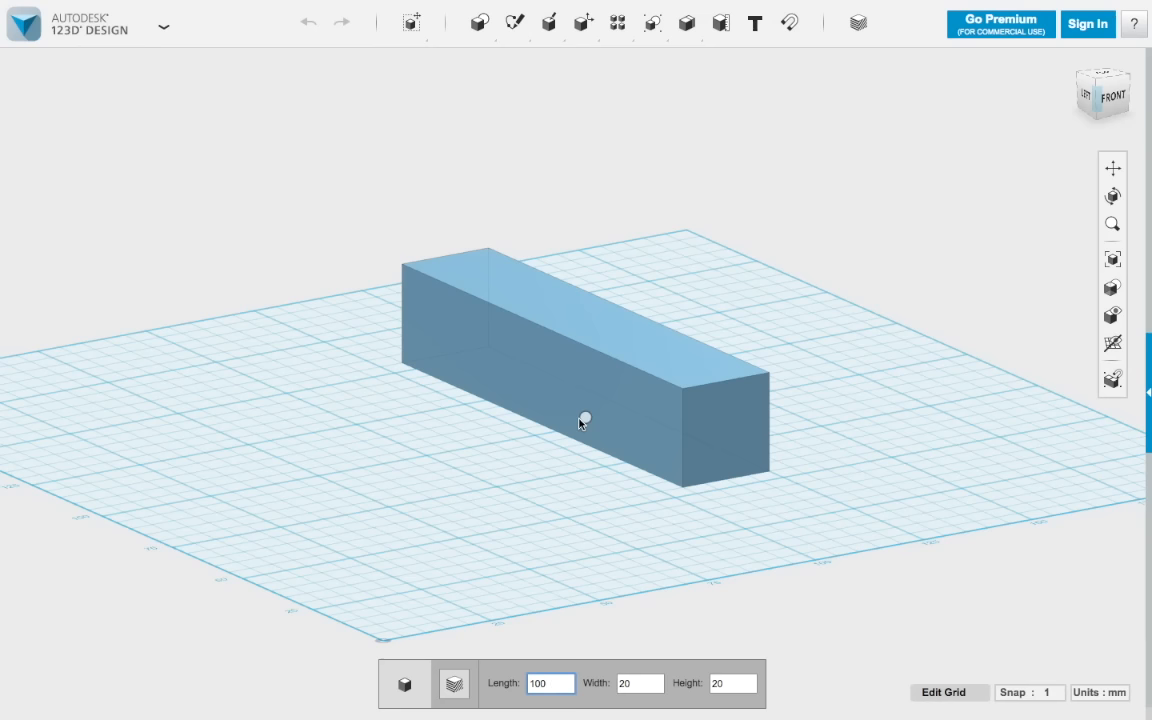
pyautogui.press('BackSpace')
pyautogui.press('BackSpace')
pyautogui.press('BackSpace')
pyautogui.write('40')
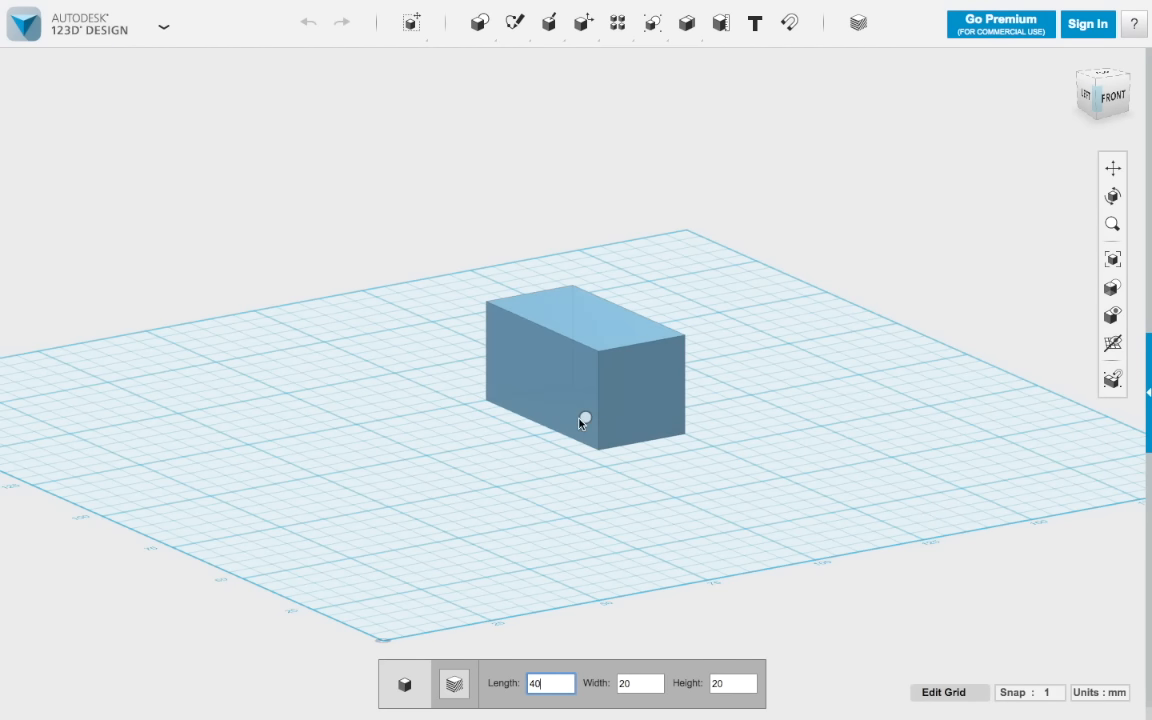
pyautogui.press('Tab')
pyautogui.write('100')
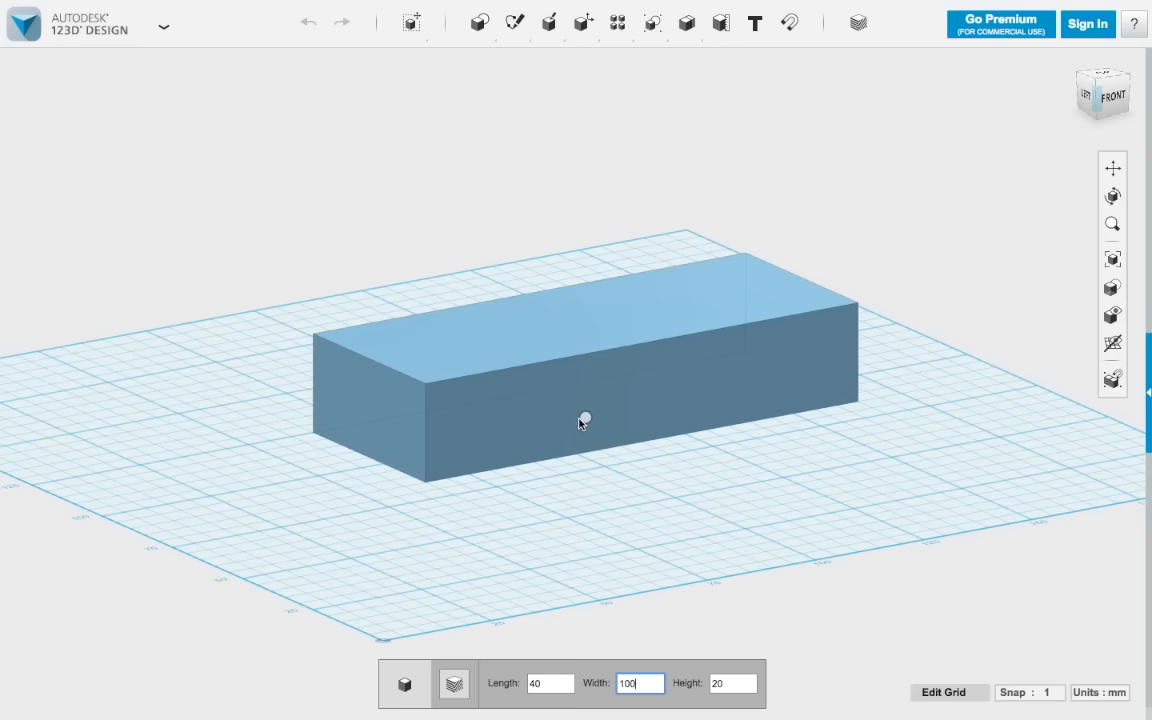
pyautogui.press('Tab')
pyautogui.write('4')
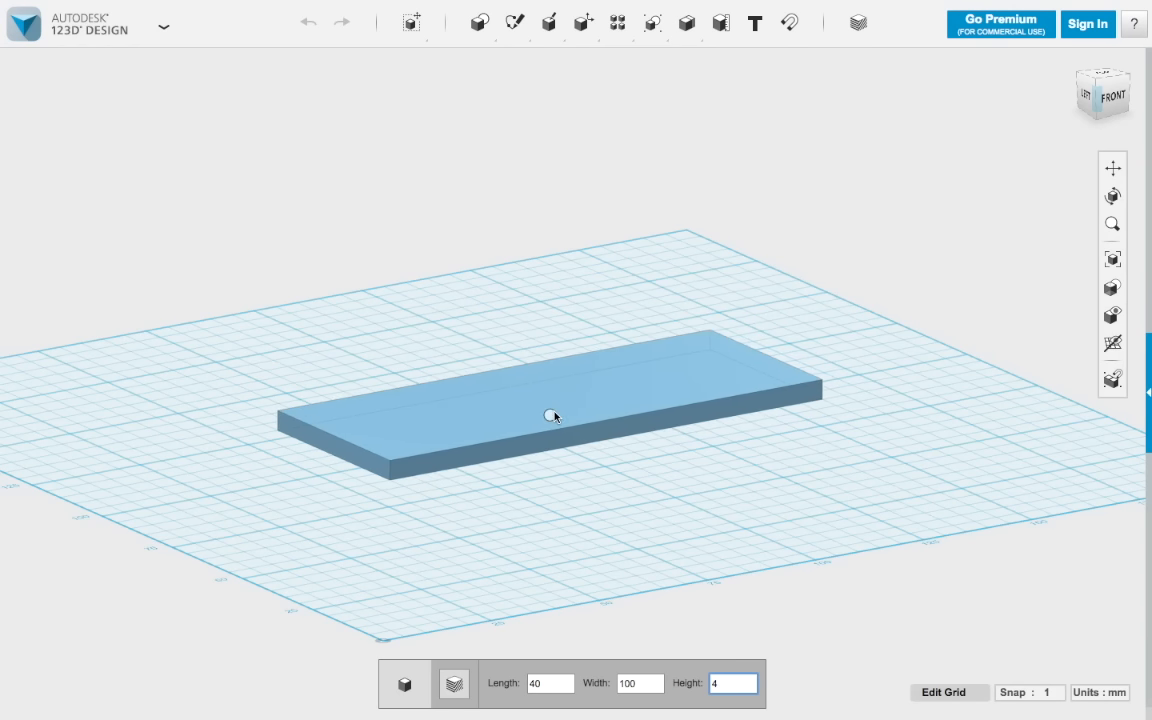
pyautogui.click(553, 415)
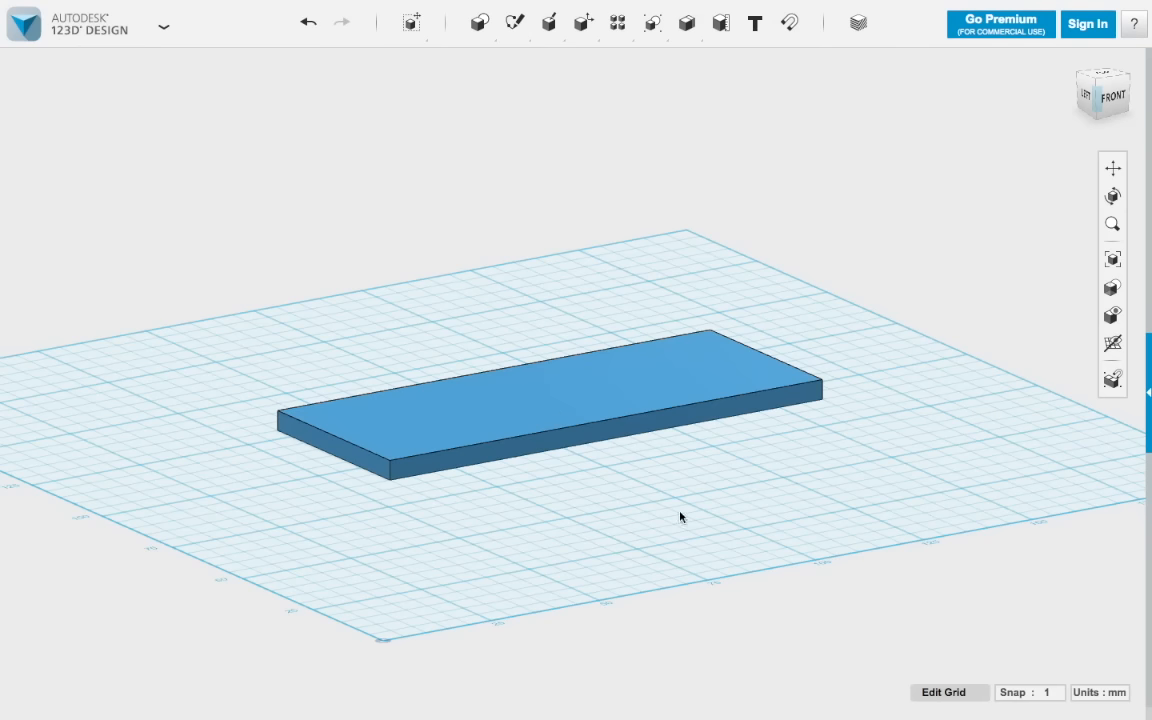
# Fillet the plate's four vertical corner edges with a 5 mm radius.
pyautogui.moveTo(785, 472)
pyautogui.mouseDown(button='right')
pyautogui.moveTo(794, 468)
pyautogui.moveTo(742, 505)
pyautogui.moveTo(758, 545)
pyautogui.moveTo(761, 496)
pyautogui.moveTo(780, 465)
pyautogui.mouseUp(button='right')
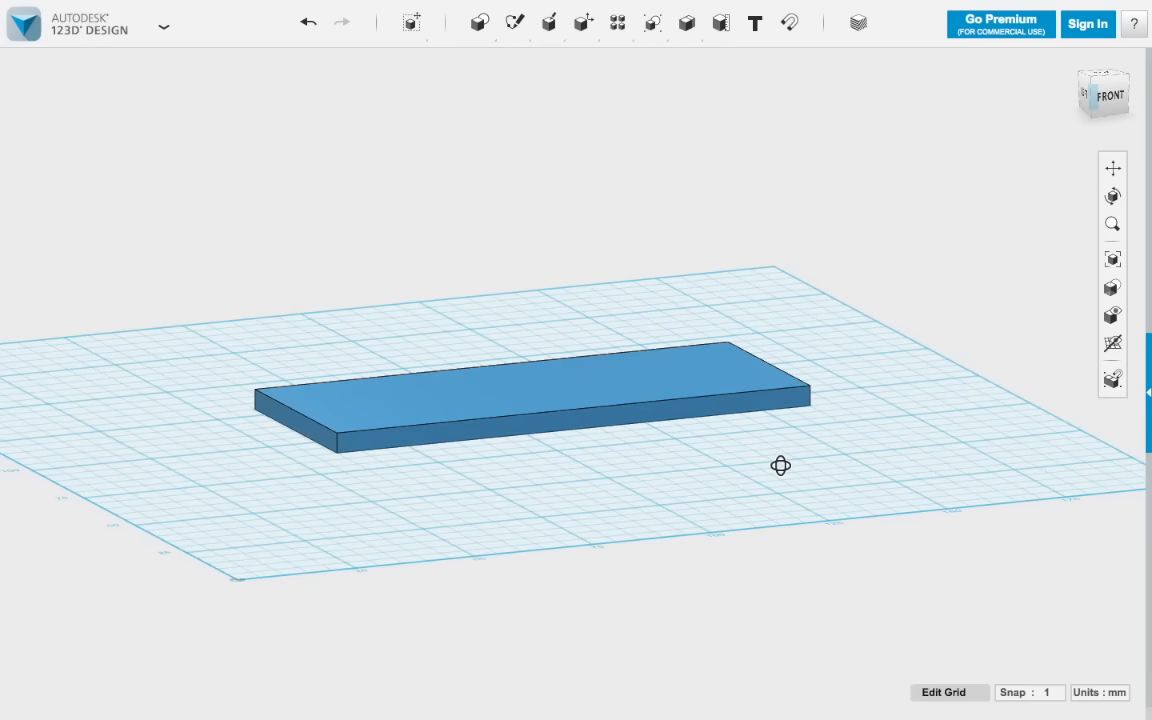
pyautogui.click(337, 447)
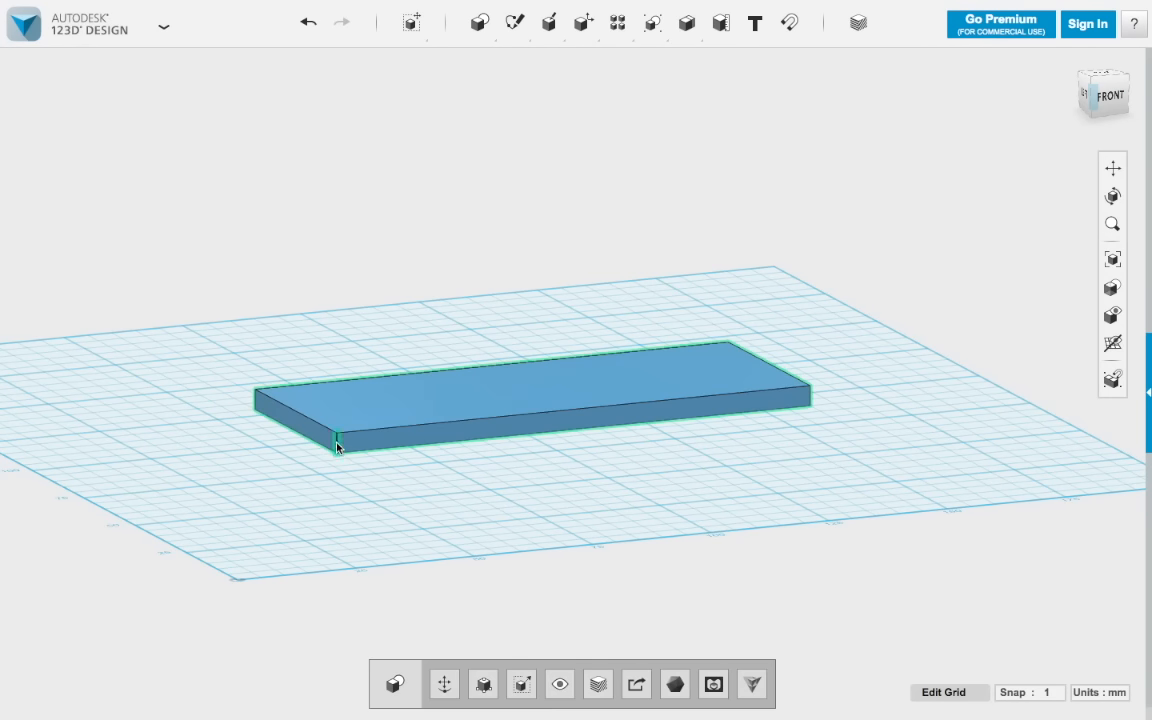
pyautogui.click(336, 446)
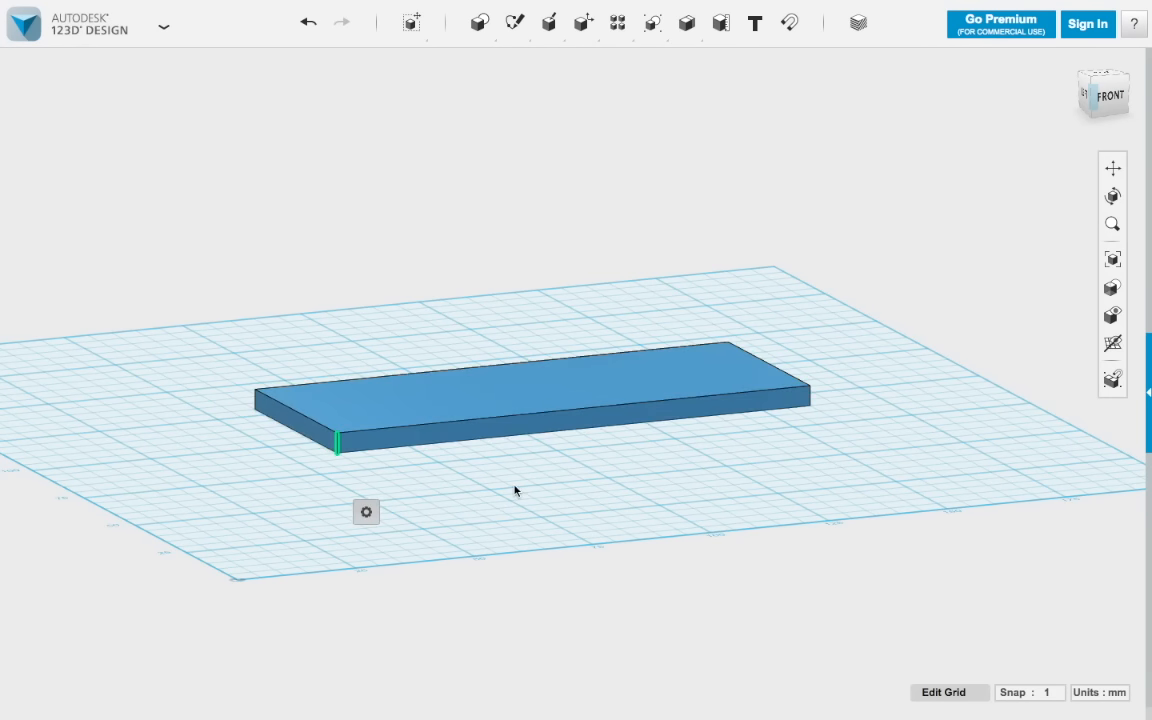
pyautogui.moveTo(515, 490); pyautogui.dragTo(427, 489, button='right')
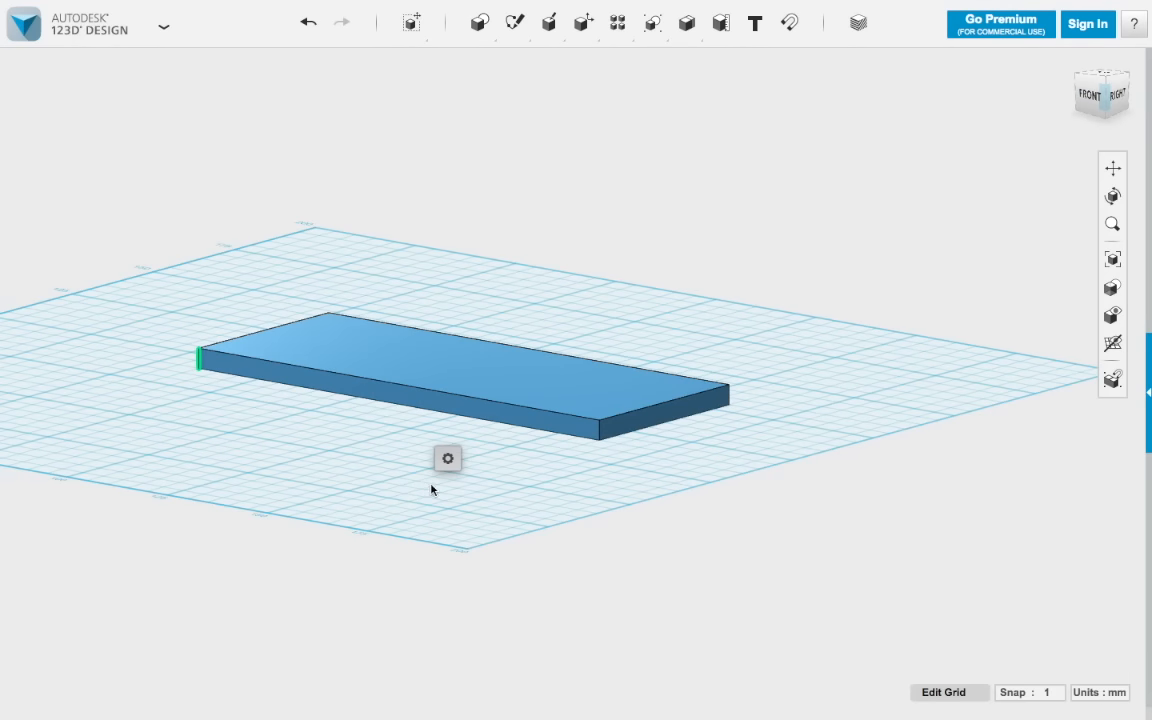
pyautogui.keyDown('shift'); pyautogui.click(600, 432); pyautogui.keyUp('shift')
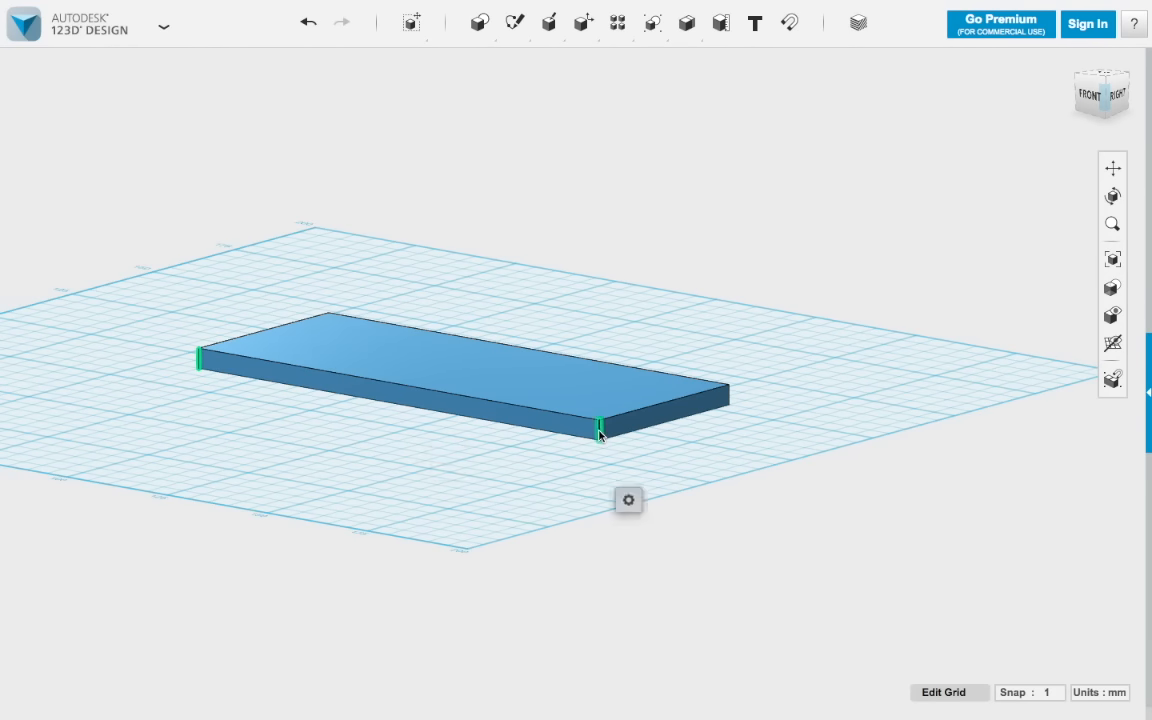
pyautogui.click(1113, 197)
pyautogui.moveTo(743, 419); pyautogui.dragTo(632, 438)
pyautogui.click(949, 325)
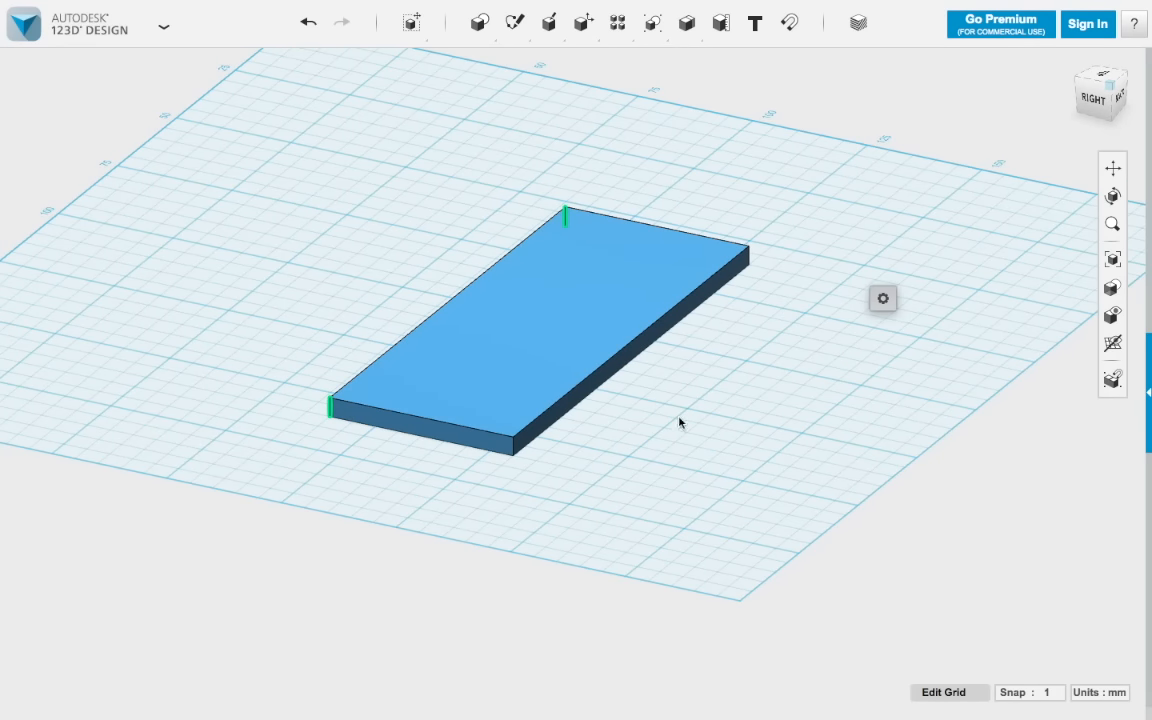
pyautogui.keyDown('shift'); pyautogui.click(514, 450); pyautogui.keyUp('shift')
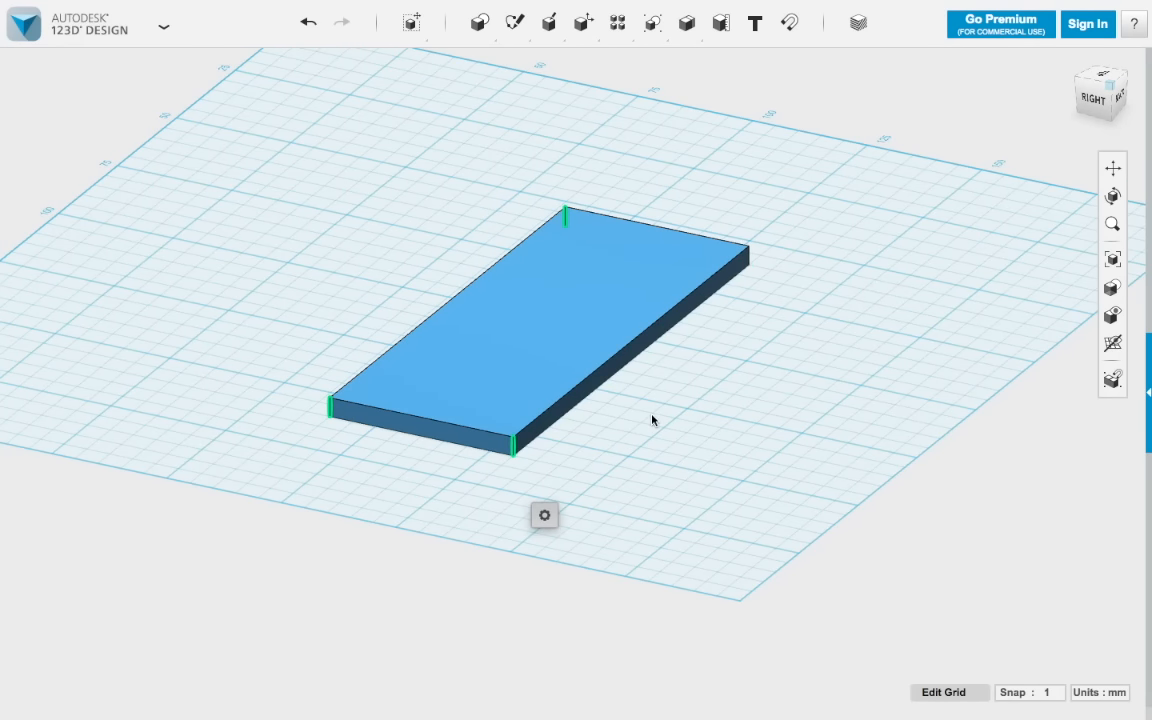
pyautogui.moveTo(653, 419); pyautogui.dragTo(517, 403, button='right')
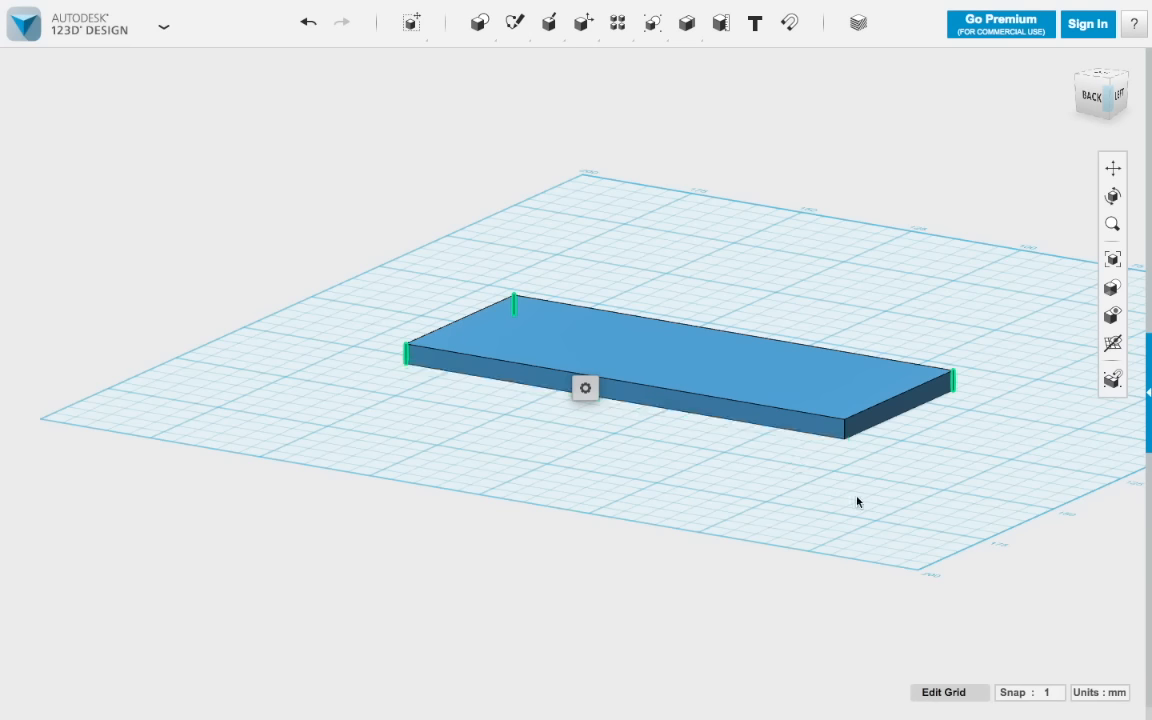
pyautogui.click(846, 432)
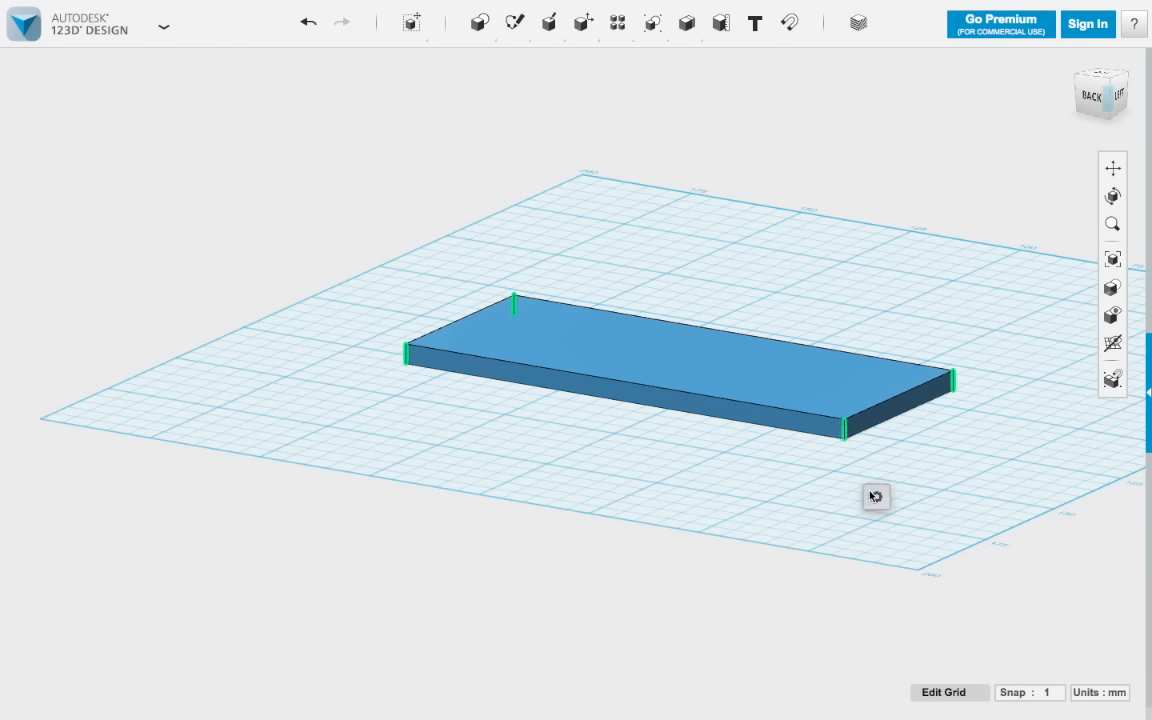
pyautogui.moveTo(876, 497)
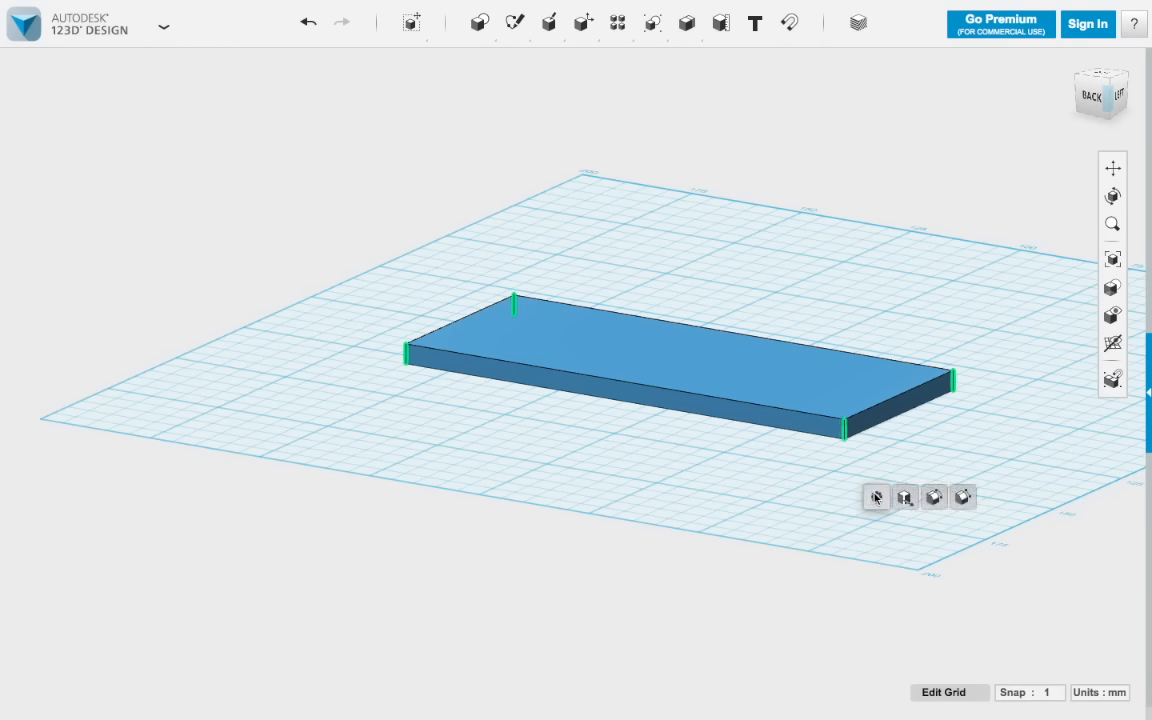
pyautogui.click(933, 498)
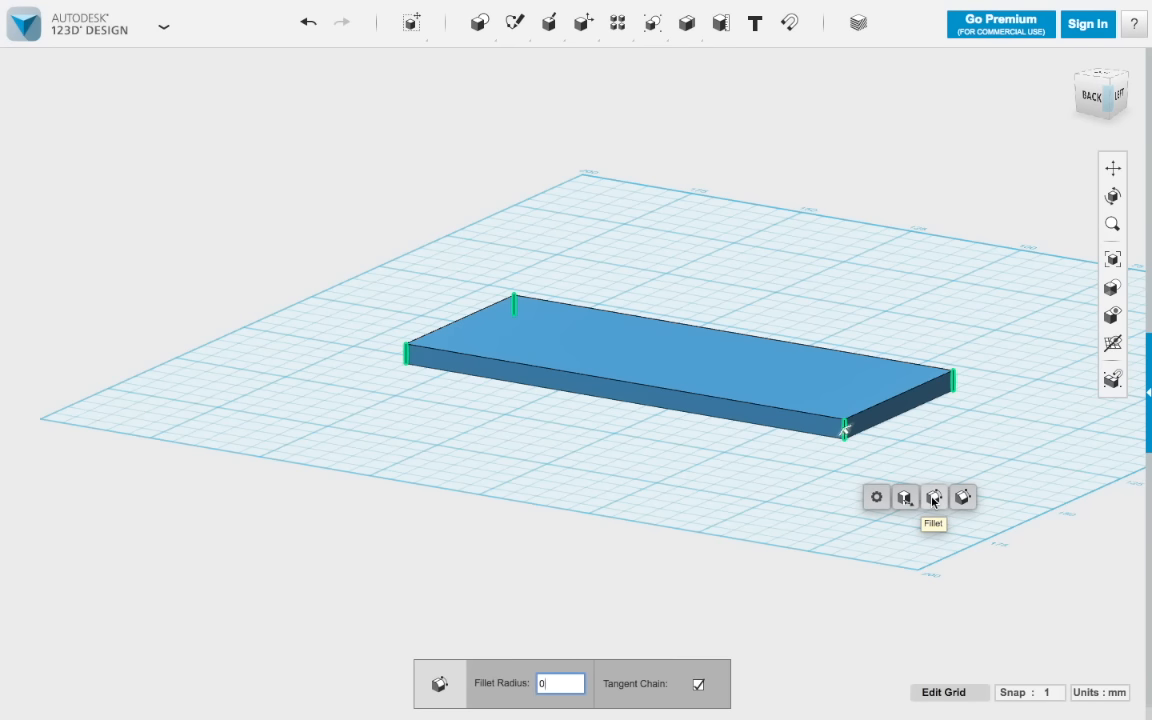
pyautogui.press('BackSpace')
pyautogui.write('5')
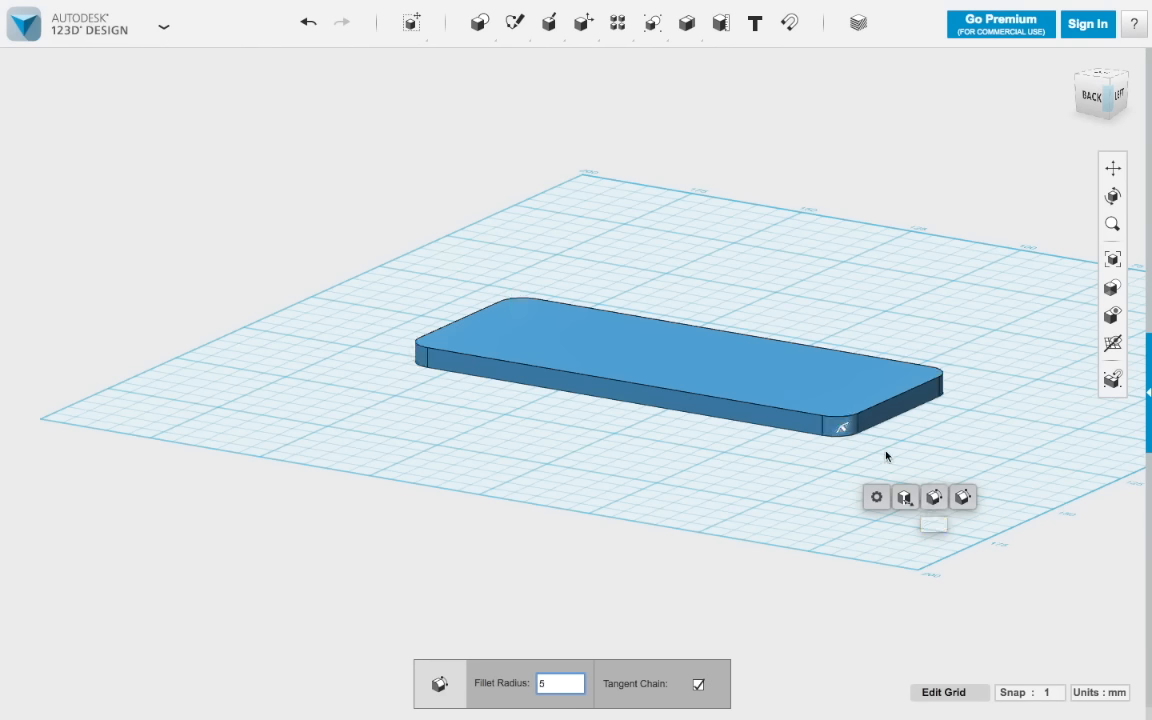
pyautogui.moveTo(846, 430)
pyautogui.mouseDown()
pyautogui.moveTo(856, 450)
pyautogui.moveTo(820, 399)
pyautogui.moveTo(854, 428)
pyautogui.mouseUp()
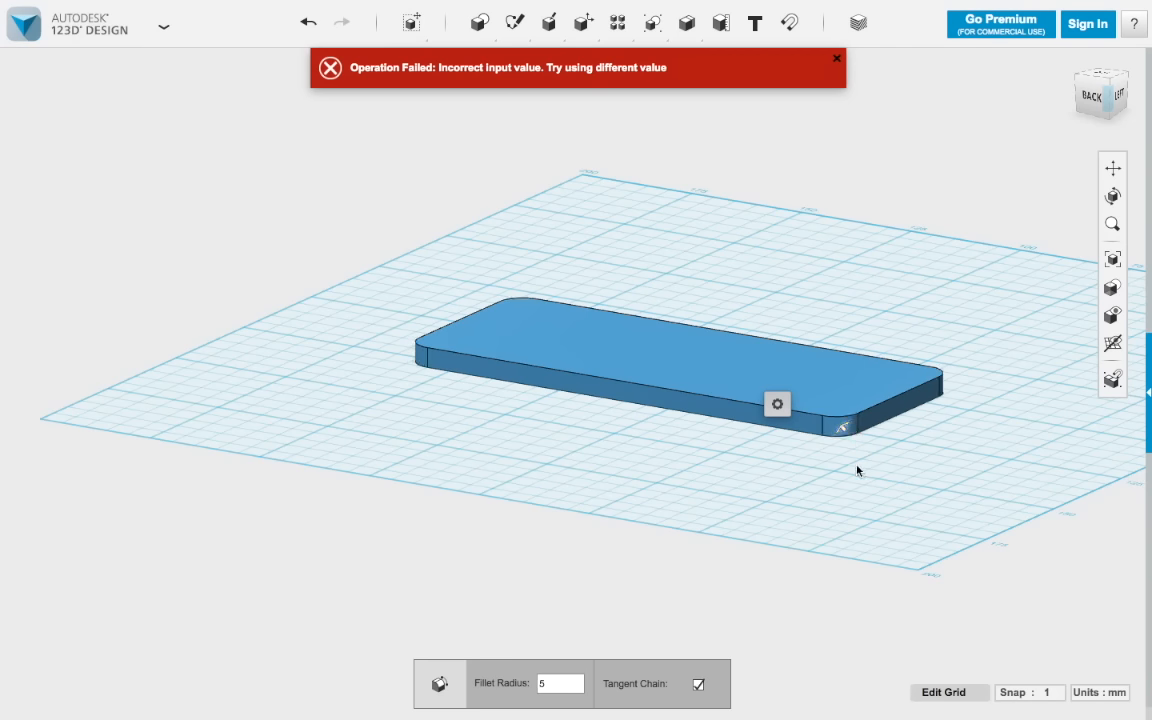
pyautogui.click(857, 470)
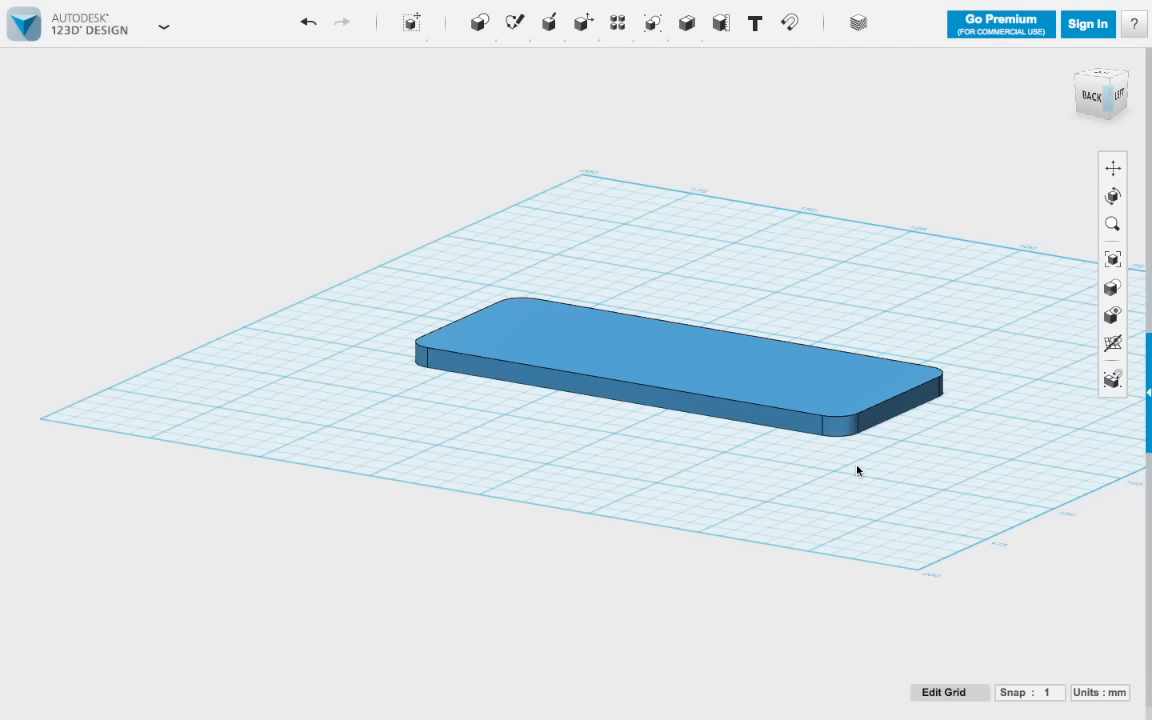
# Make a copy of the rounded plate and move it 25 mm straight up above the original.
pyautogui.click(691, 351)
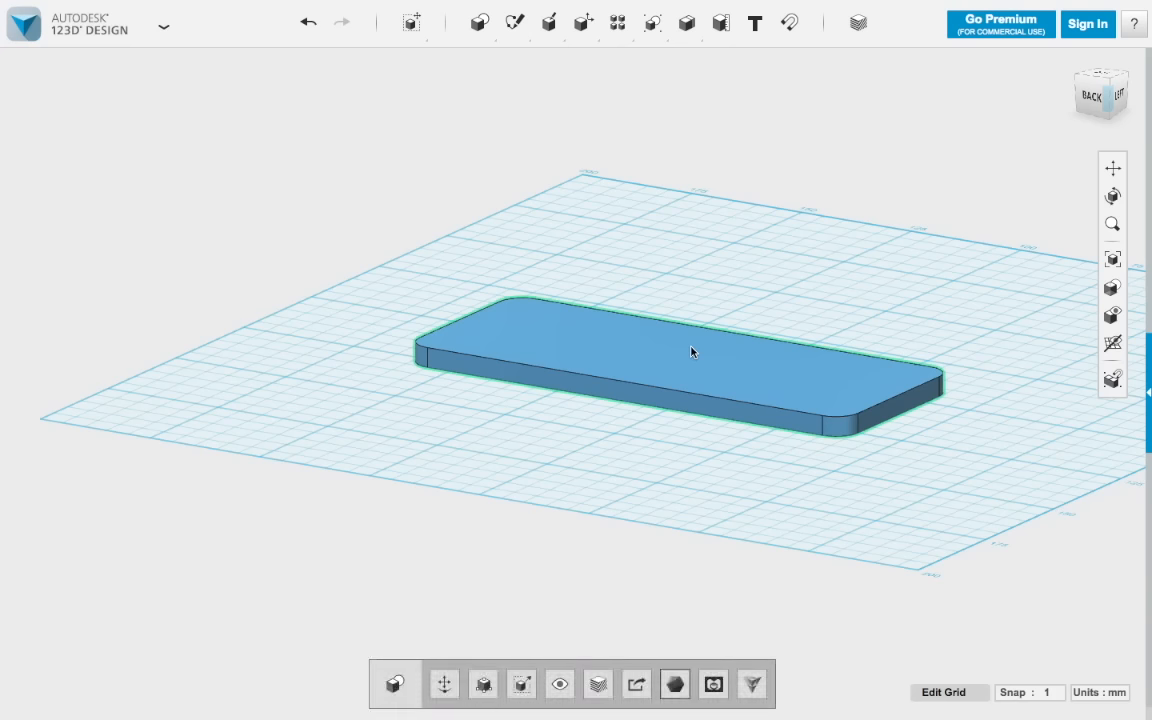
pyautogui.hotkey('ctrl', 't')
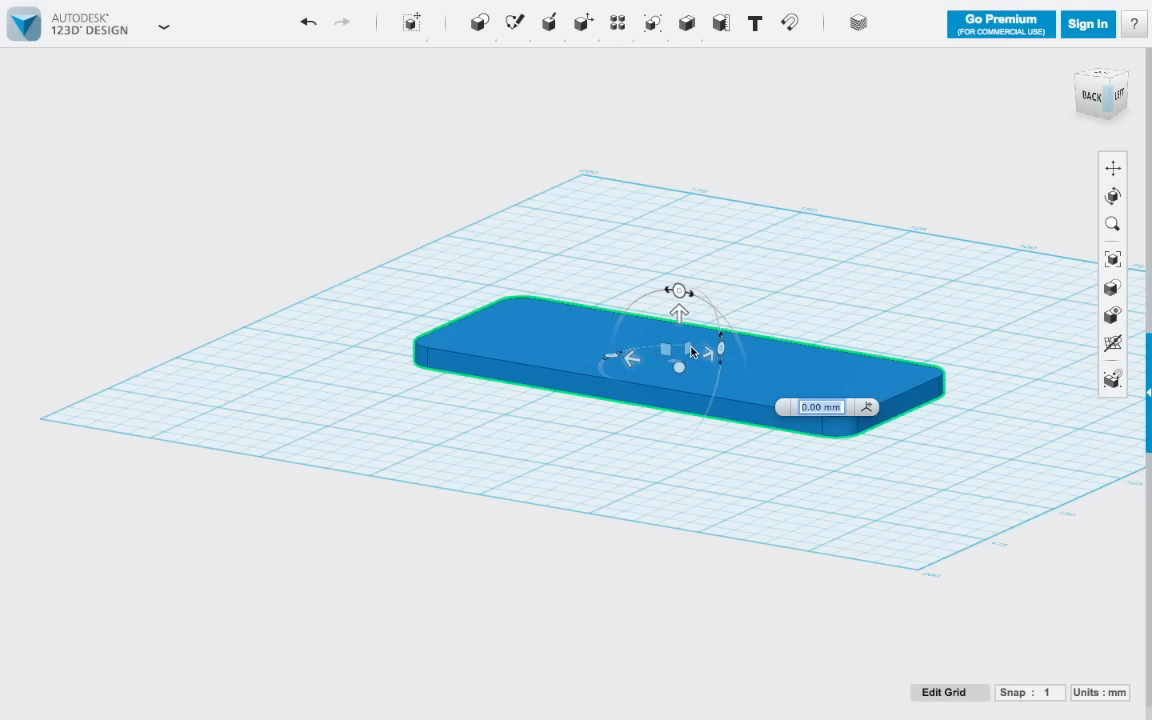
pyautogui.moveTo(680, 310); pyautogui.dragTo(679, 184)
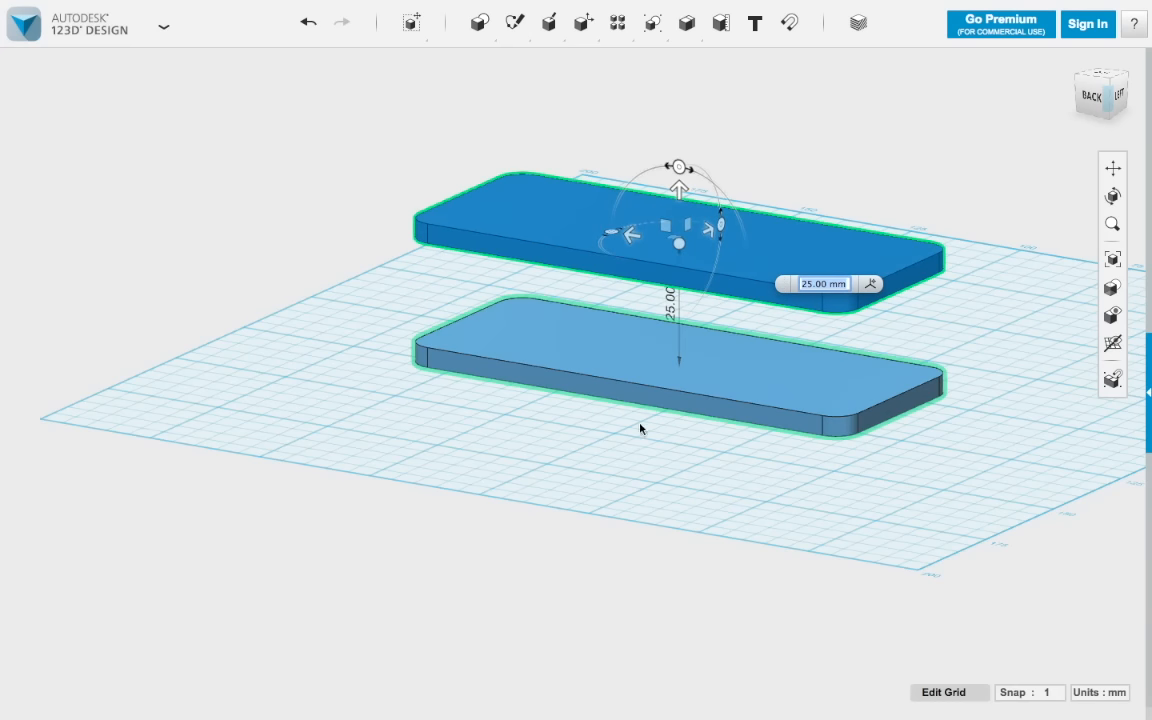
pyautogui.click(632, 445)
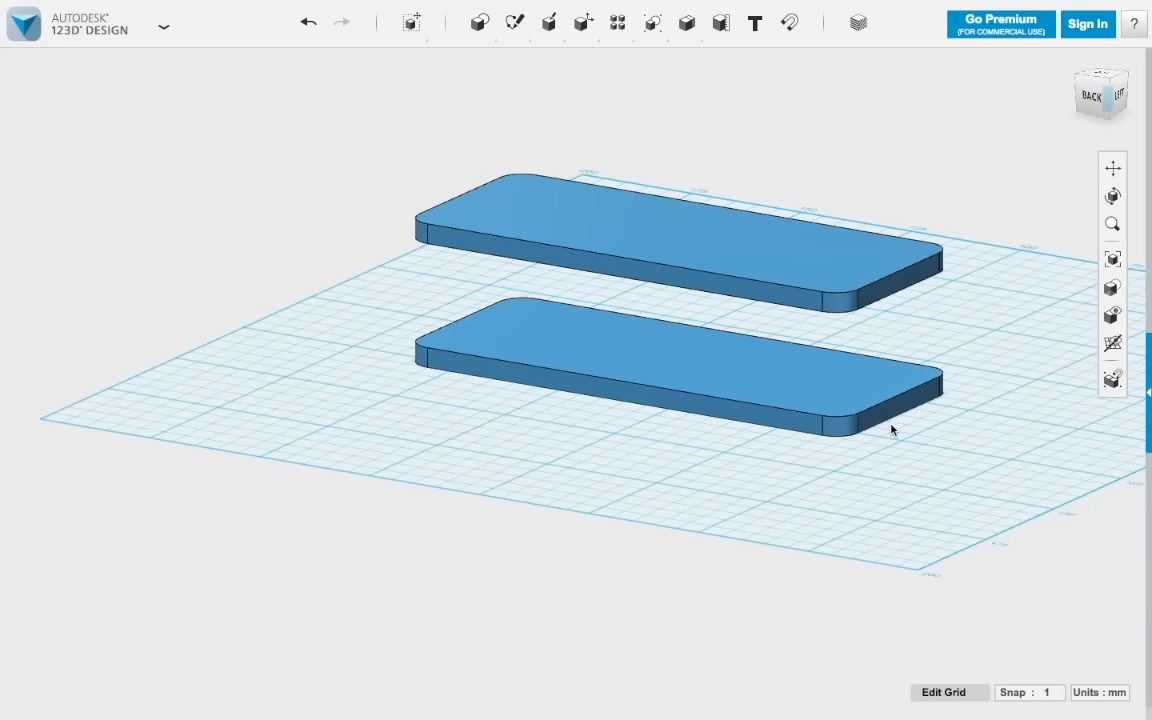
# Use Smart Scale on the upper plate to set its short side to 36 mm.
pyautogui.click(1103, 79)
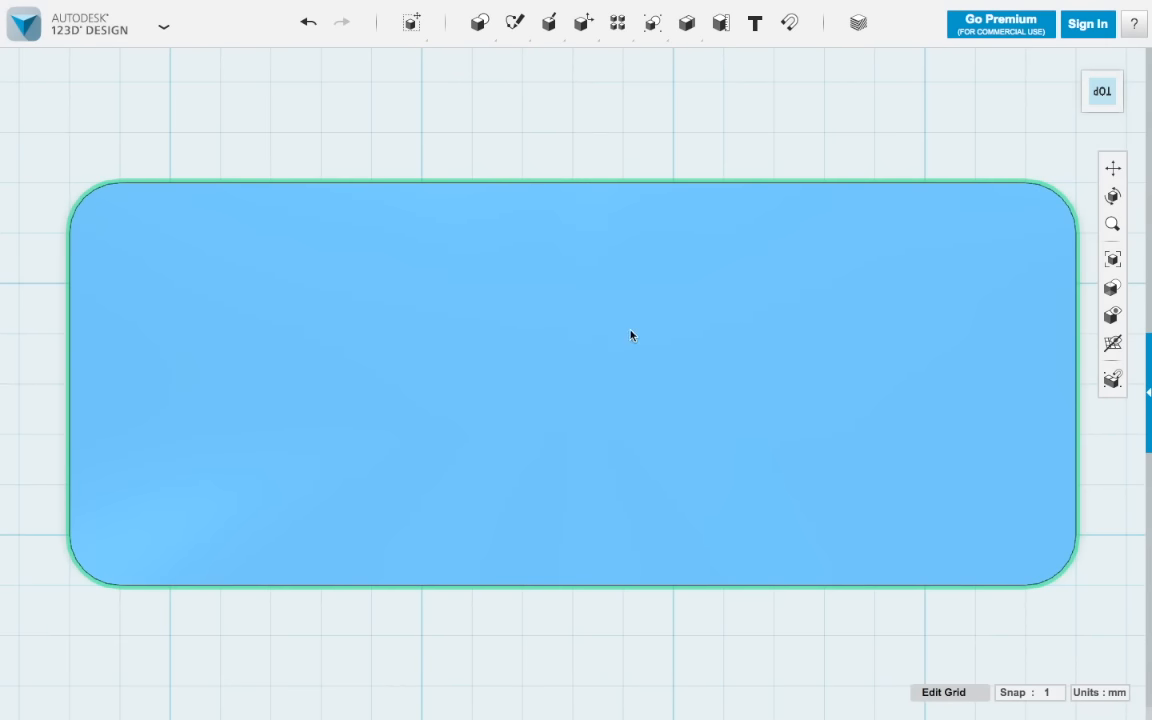
pyautogui.click(631, 335)
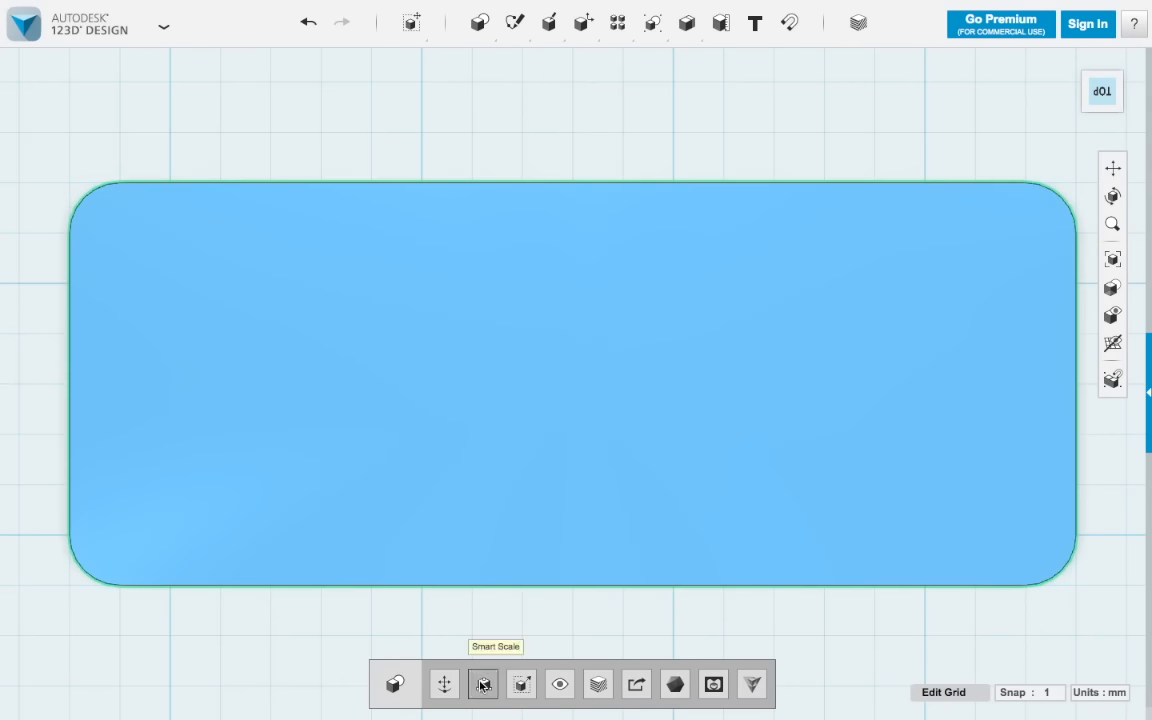
pyautogui.click(482, 684)
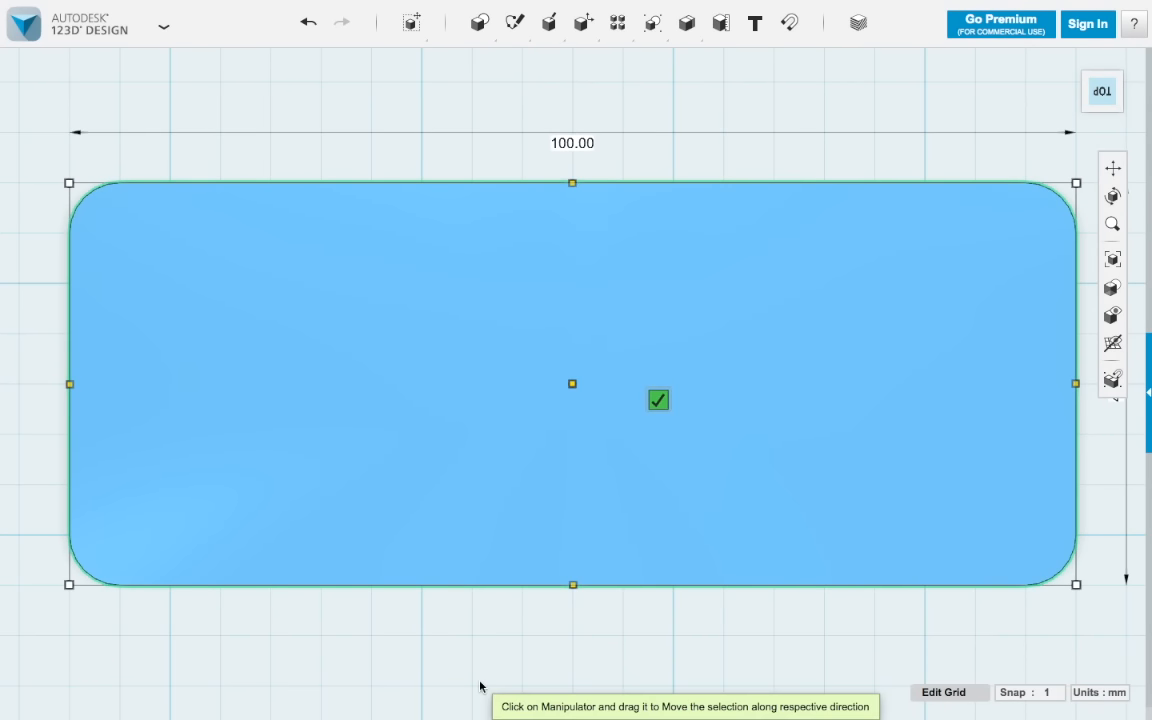
pyautogui.click(563, 140)
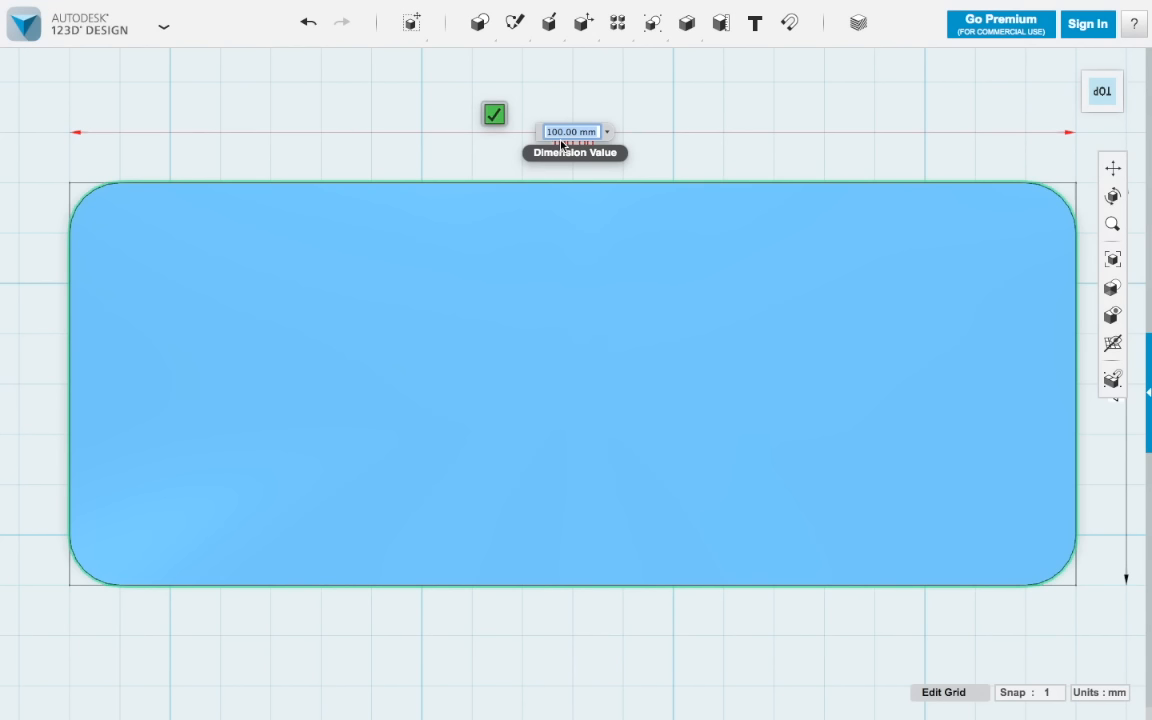
pyautogui.write('96')
pyautogui.moveTo(1102, 454)
pyautogui.mouseDown(button='right')
pyautogui.moveTo(1077, 456)
pyautogui.moveTo(1107, 461)
pyautogui.mouseUp(button='right')
pyautogui.click(1113, 172)
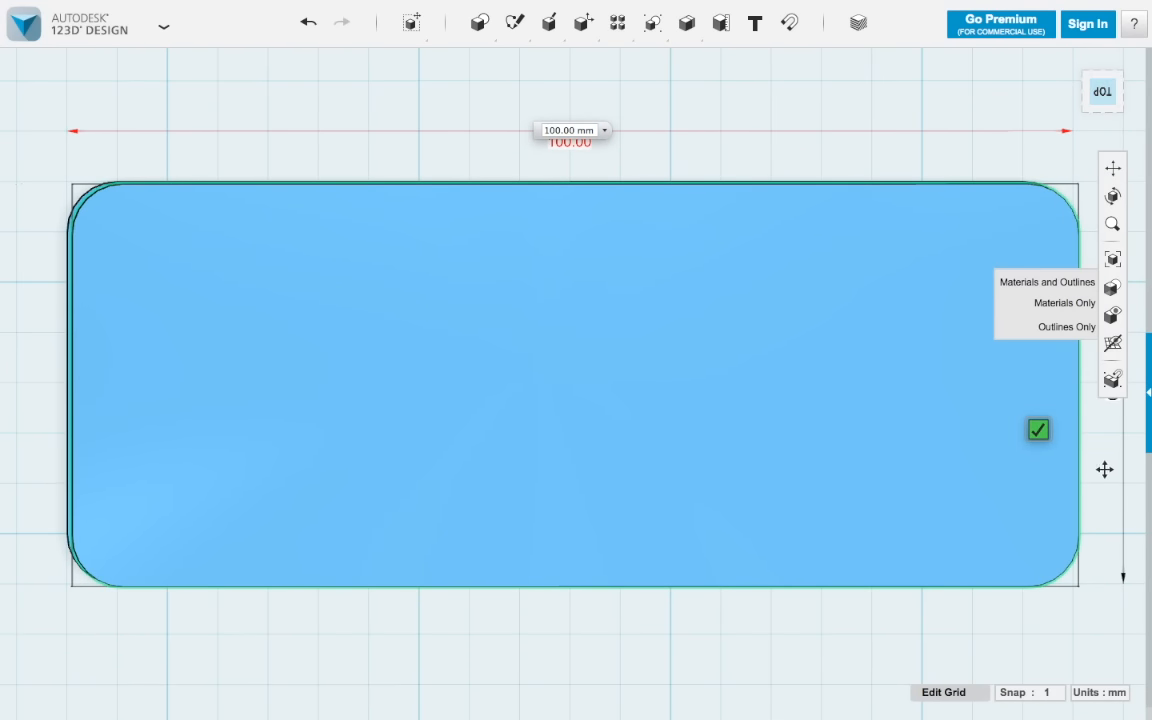
pyautogui.moveTo(1104, 468); pyautogui.dragTo(1000, 453)
pyautogui.press('Escape')
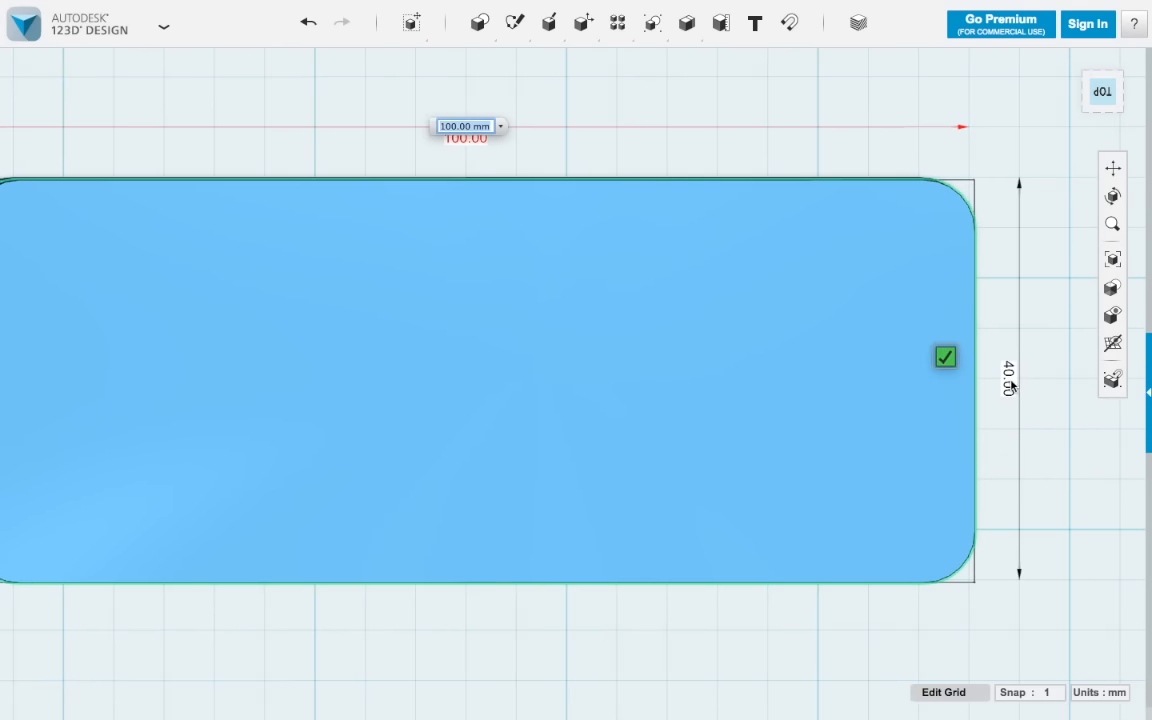
pyautogui.click(1010, 387)
pyautogui.doubleClick(1009, 378)
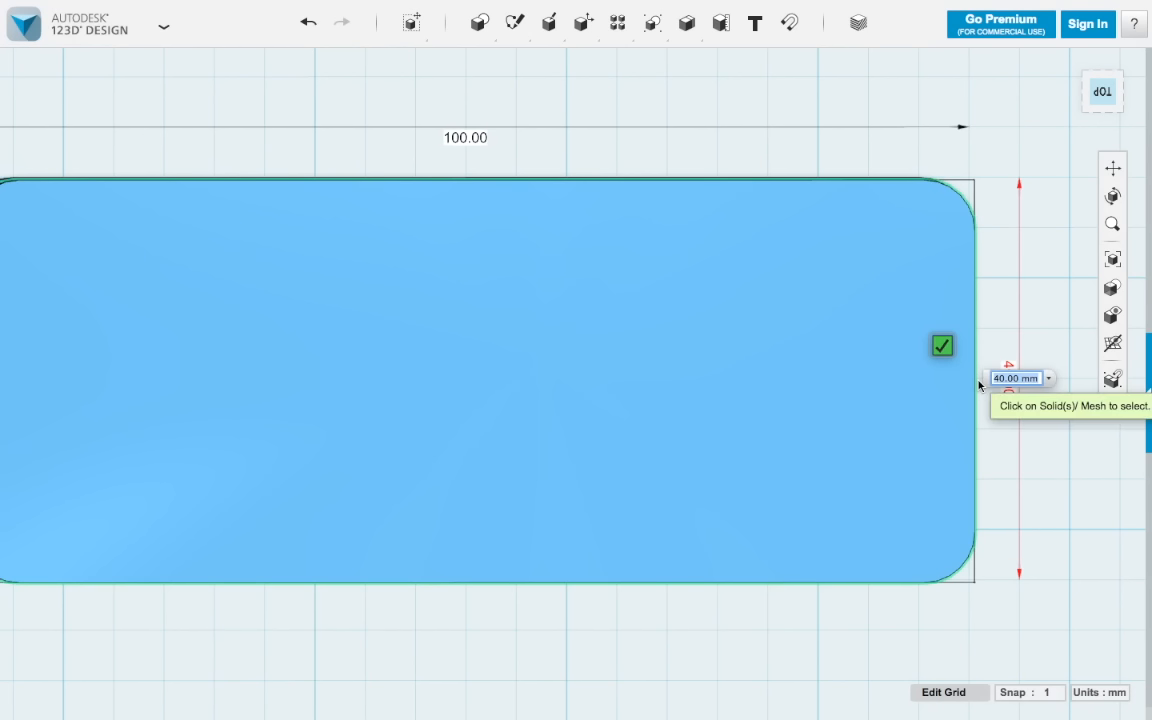
pyautogui.write('36')
# Set the upper plate's long side to 96 mm and apply the scaling.
pyautogui.click(465, 140)
pyautogui.doubleClick(465, 160)
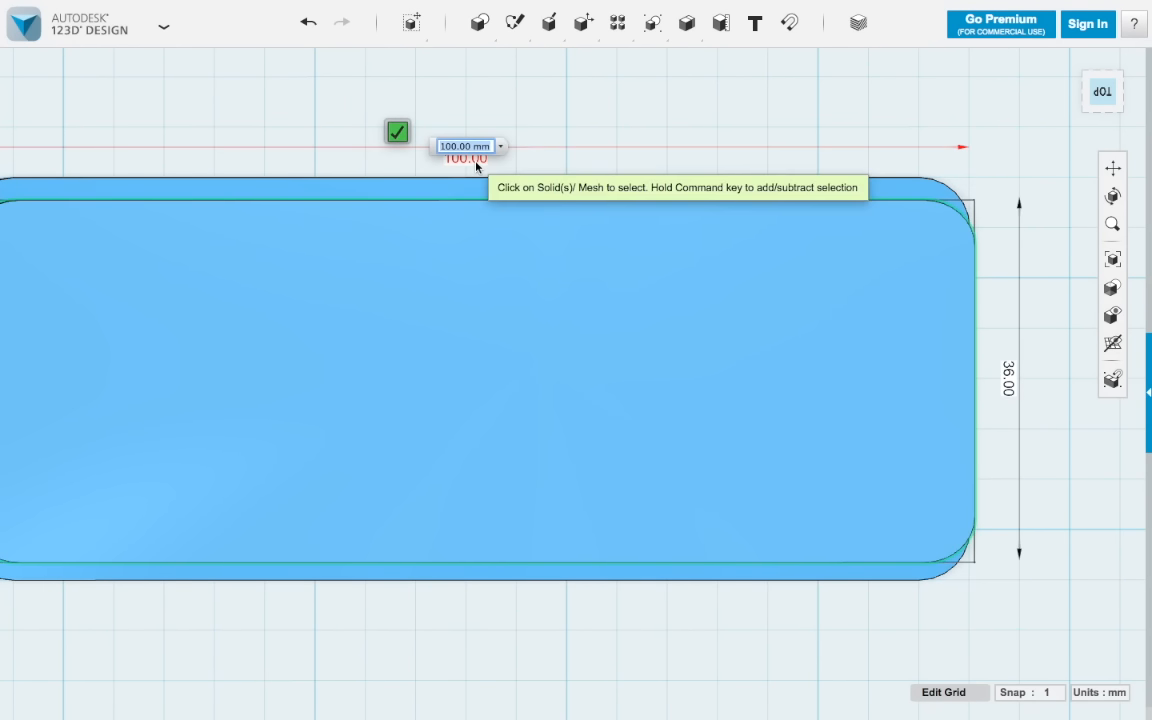
pyautogui.write('96')
pyautogui.press('Return')
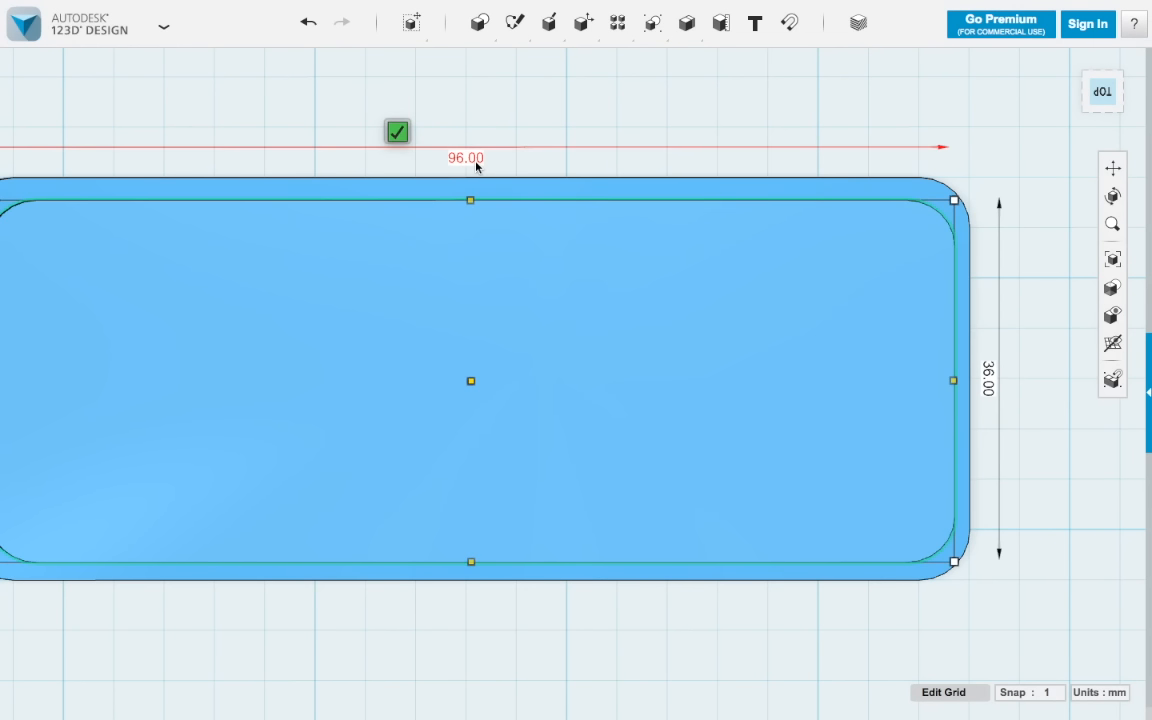
pyautogui.moveTo(681, 620); pyautogui.dragTo(679, 532, button='right')
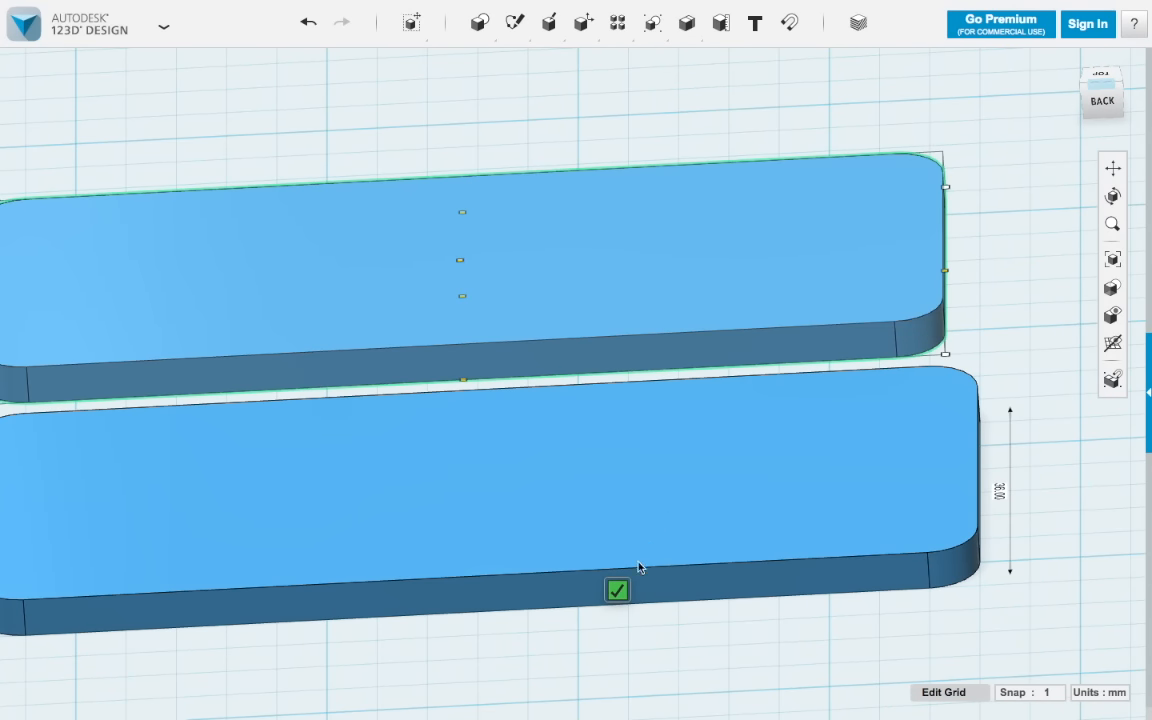
pyautogui.click(617, 590)
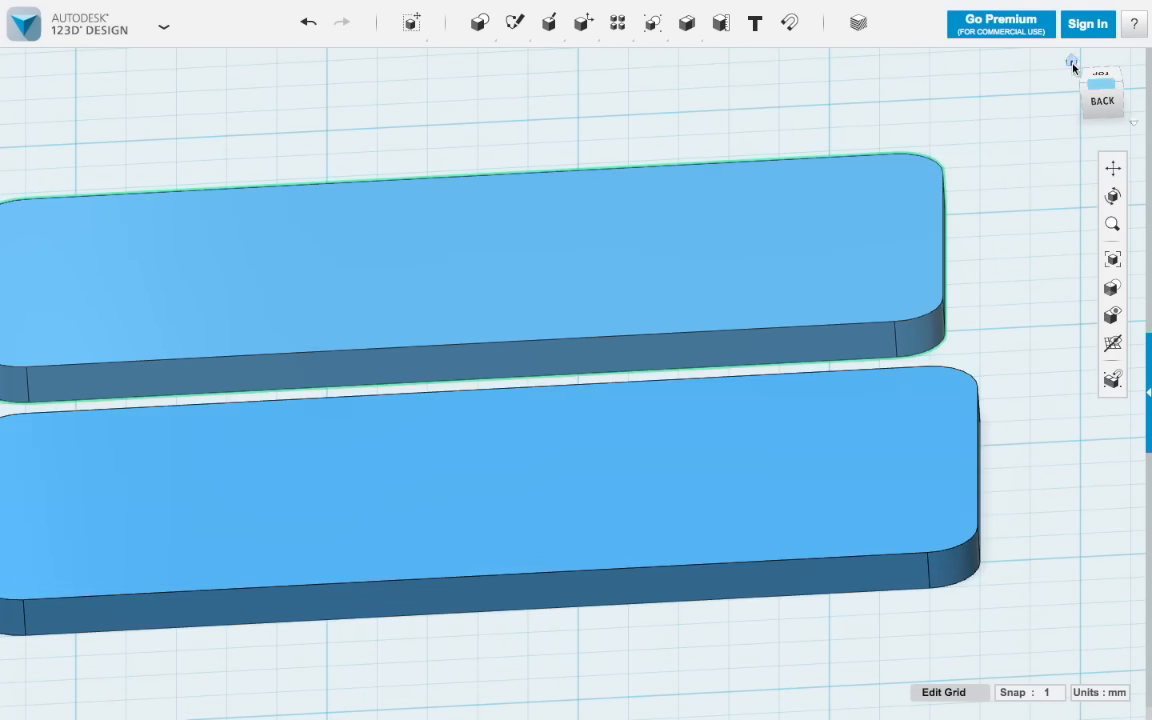
# Snap the smaller plate onto the top face of the larger plate.
pyautogui.click(1071, 63)
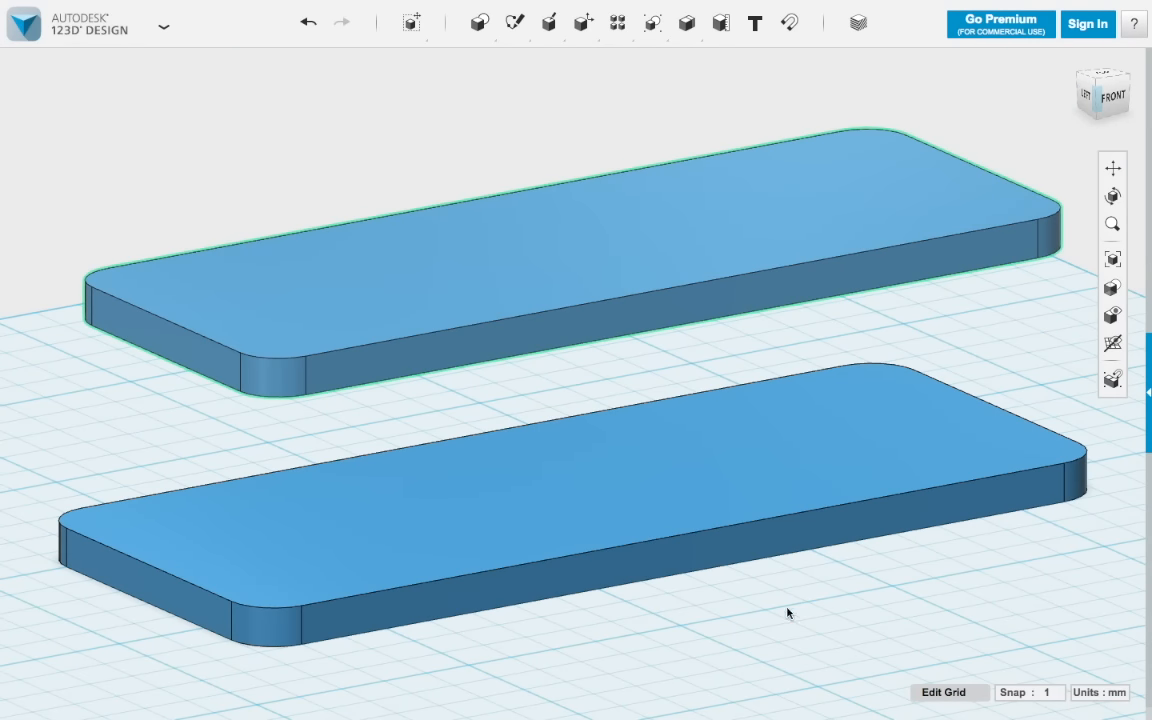
pyautogui.click(818, 620)
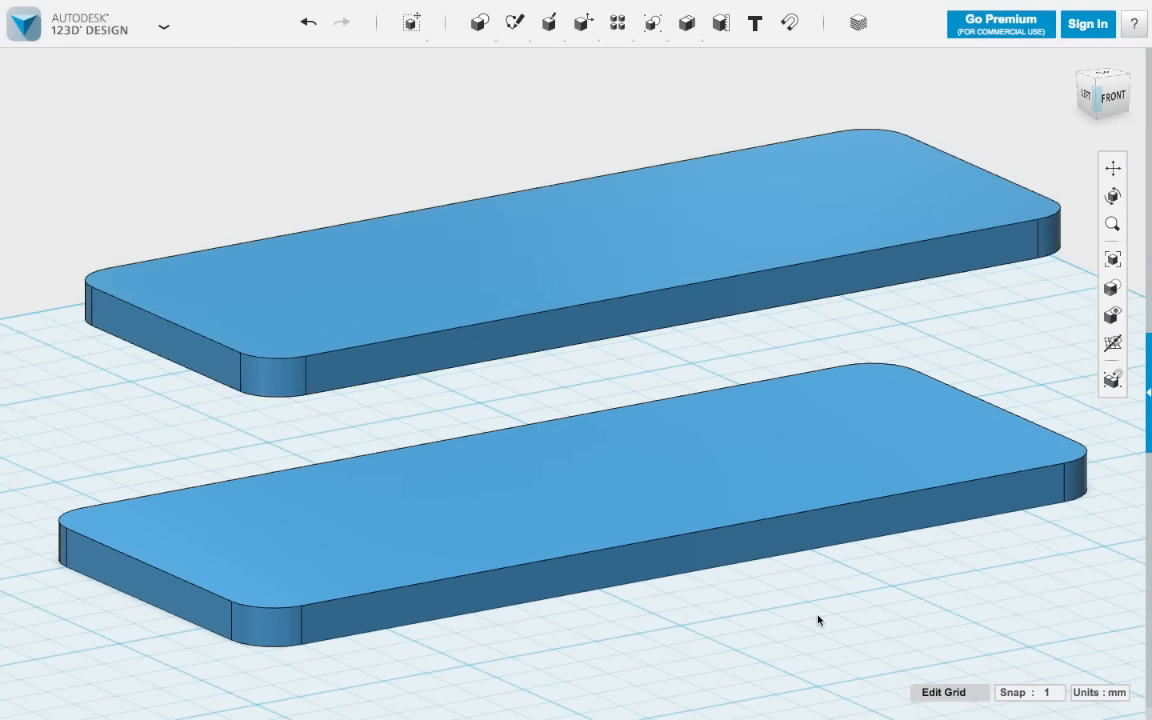
pyautogui.click(790, 22)
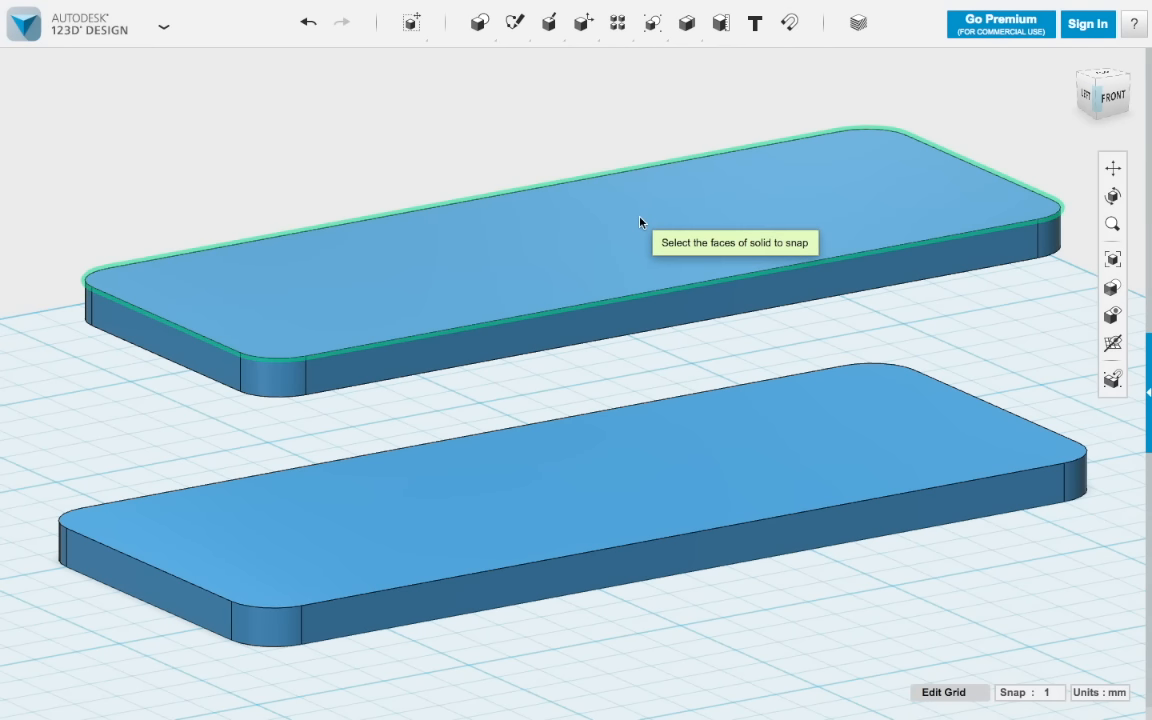
pyautogui.click(640, 222)
pyautogui.click(548, 501)
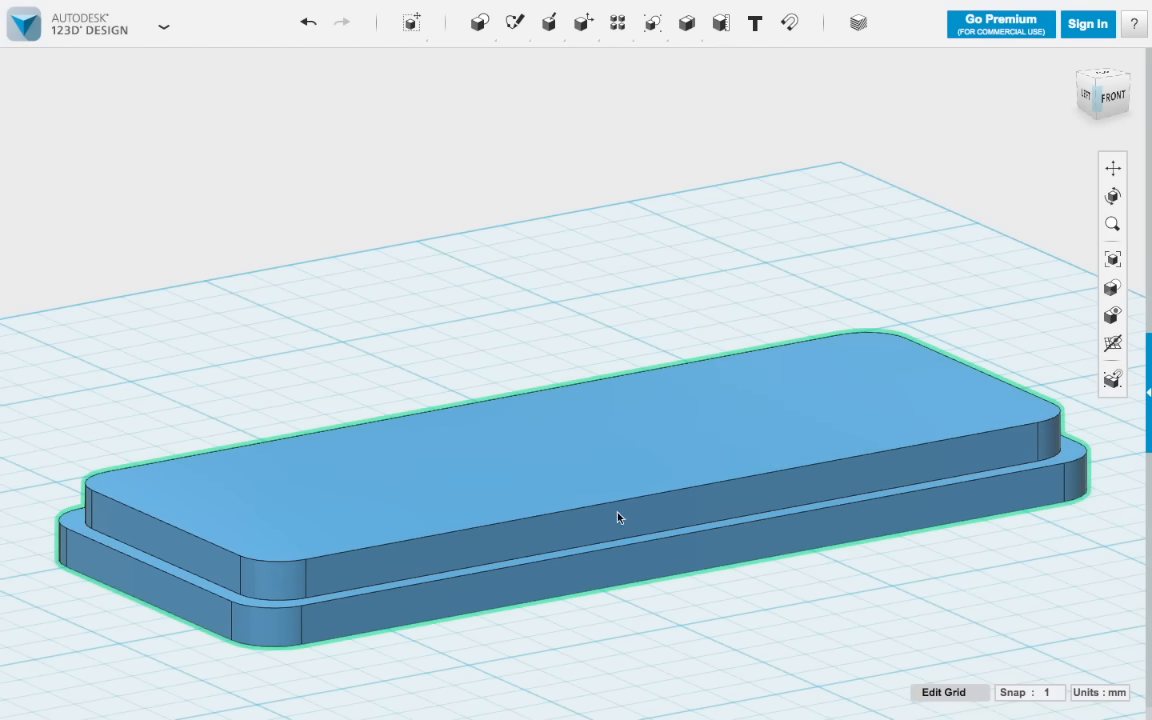
# Ungroup the two snapped plates so that each is a separate solid again.
pyautogui.click(617, 517)
pyautogui.click(559, 686)
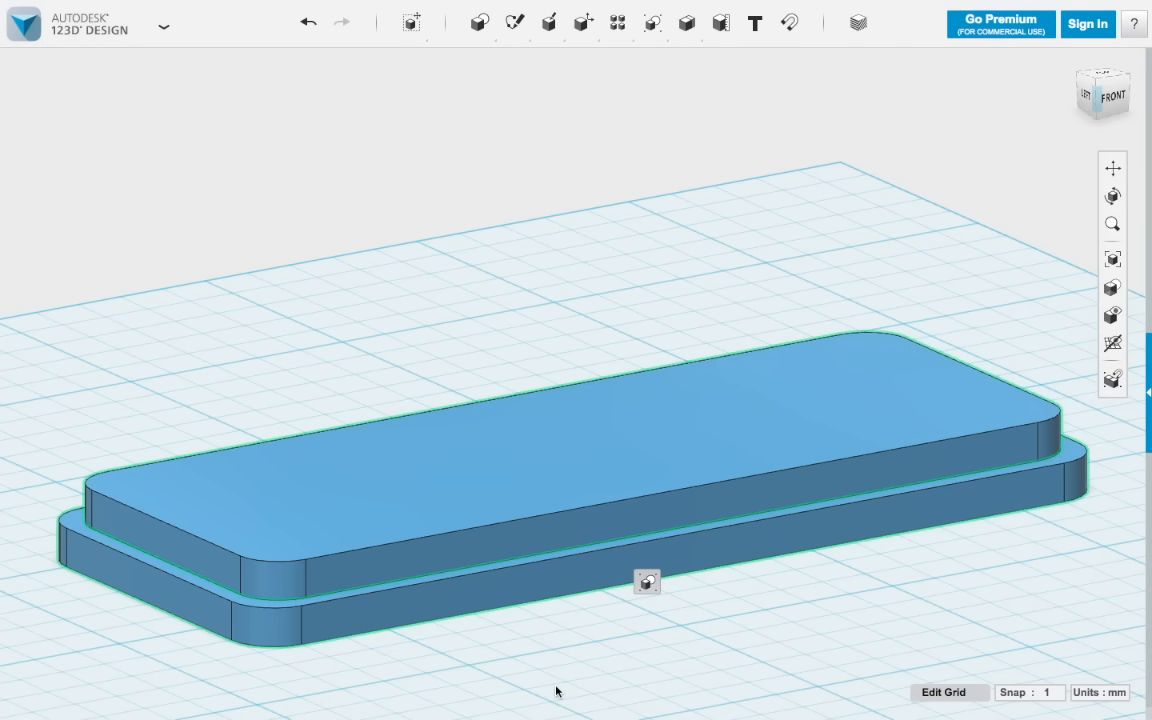
pyautogui.click(578, 660)
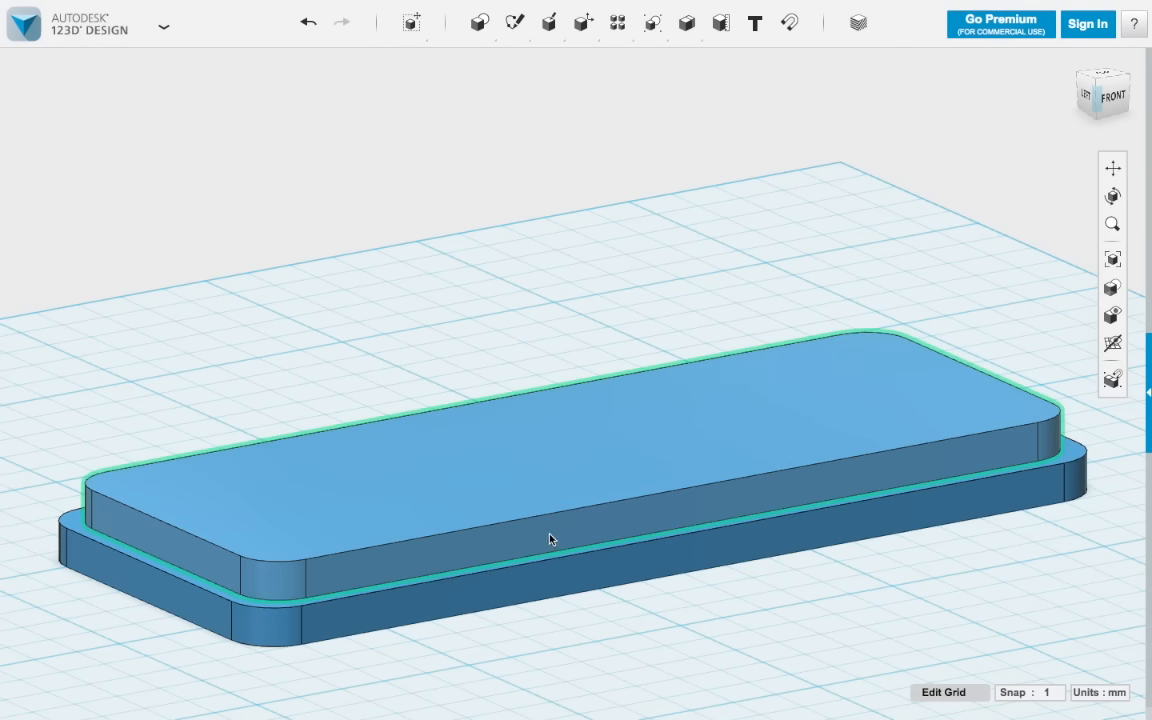
# Move the smaller plate 2 mm down into the larger plate.
pyautogui.click(549, 540)
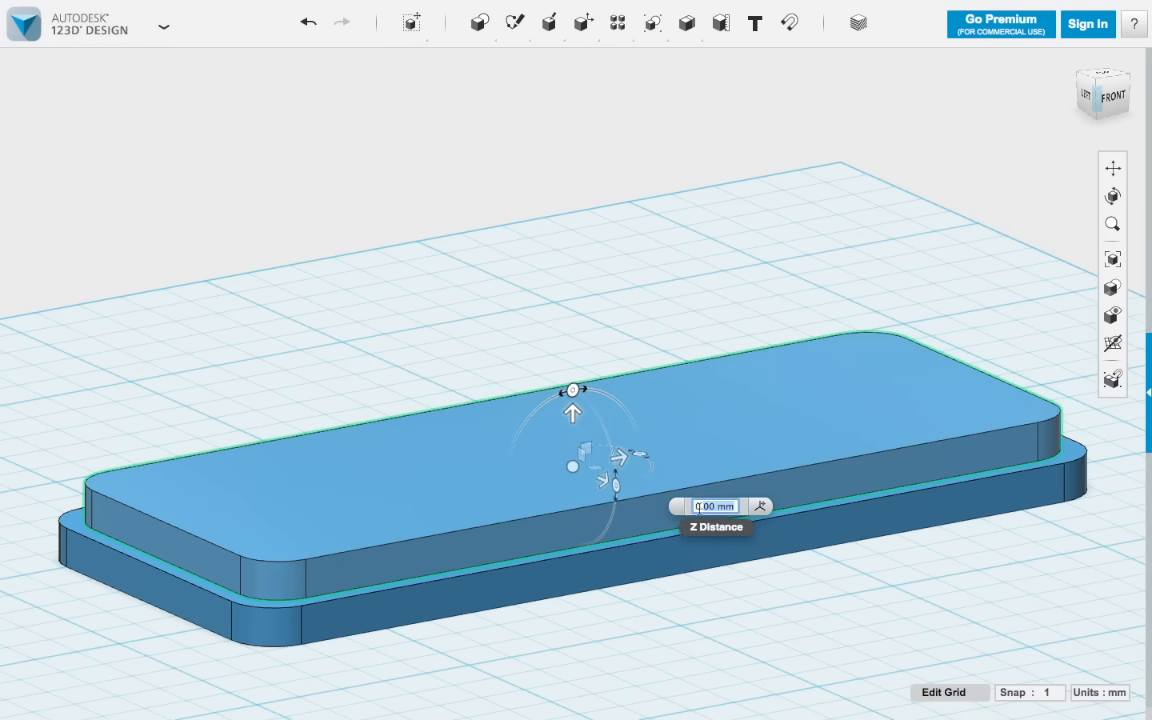
pyautogui.write('-2')
pyautogui.press('Return')
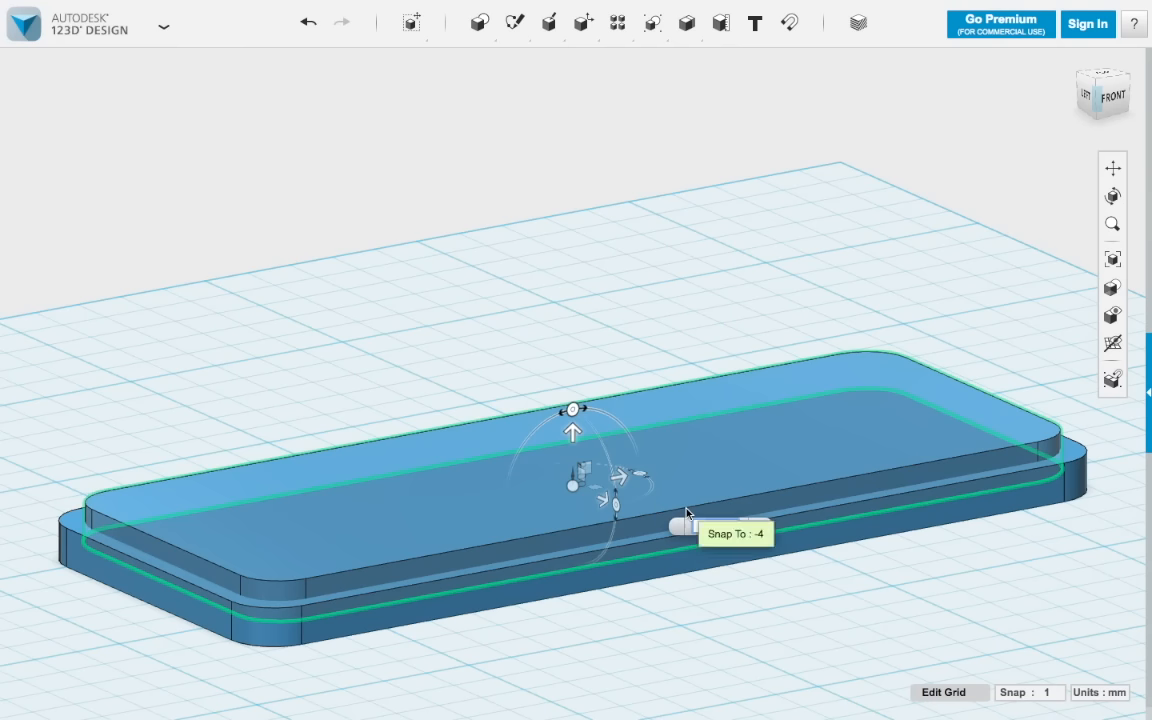
pyautogui.click(841, 599)
pyautogui.click(841, 599)
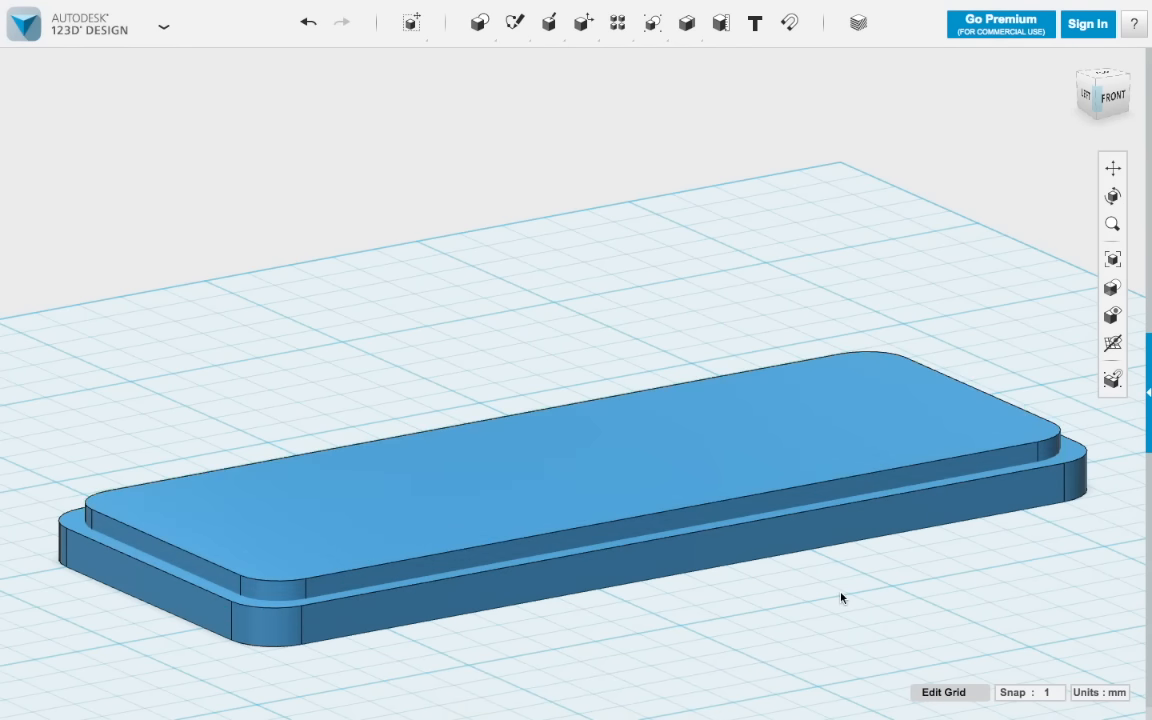
# Subtract the smaller plate from the larger plate to cut a recess into its top.
pyautogui.moveTo(686, 24)
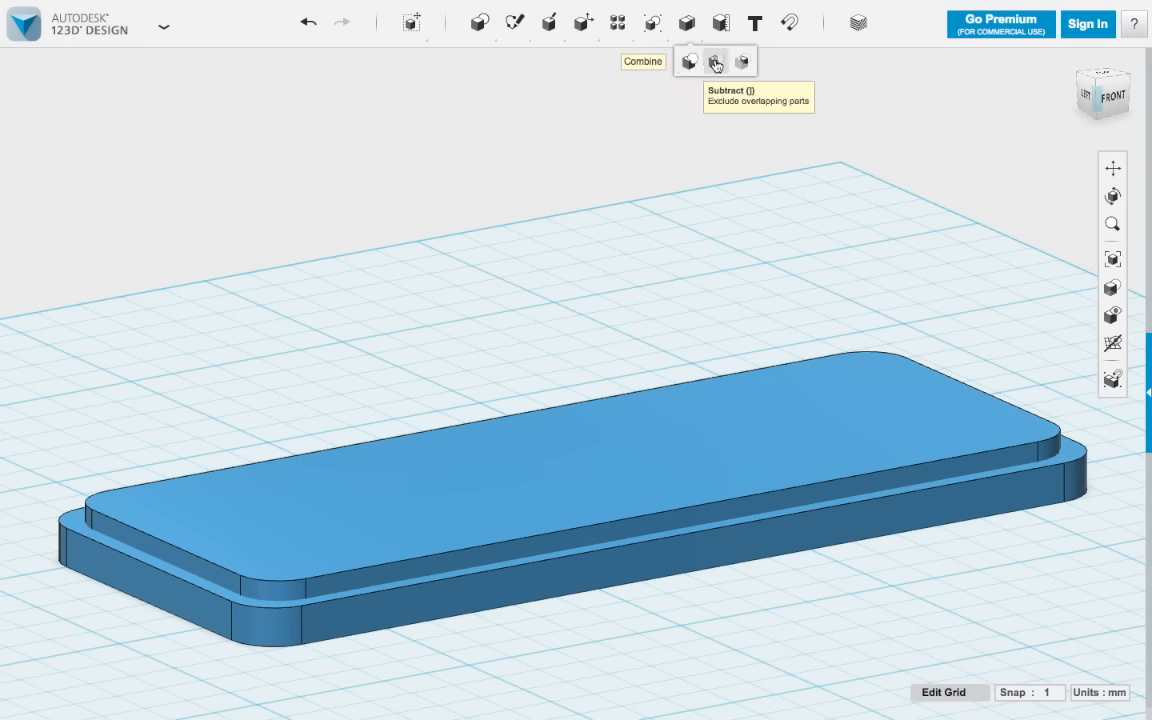
pyautogui.click(716, 63)
pyautogui.click(792, 537)
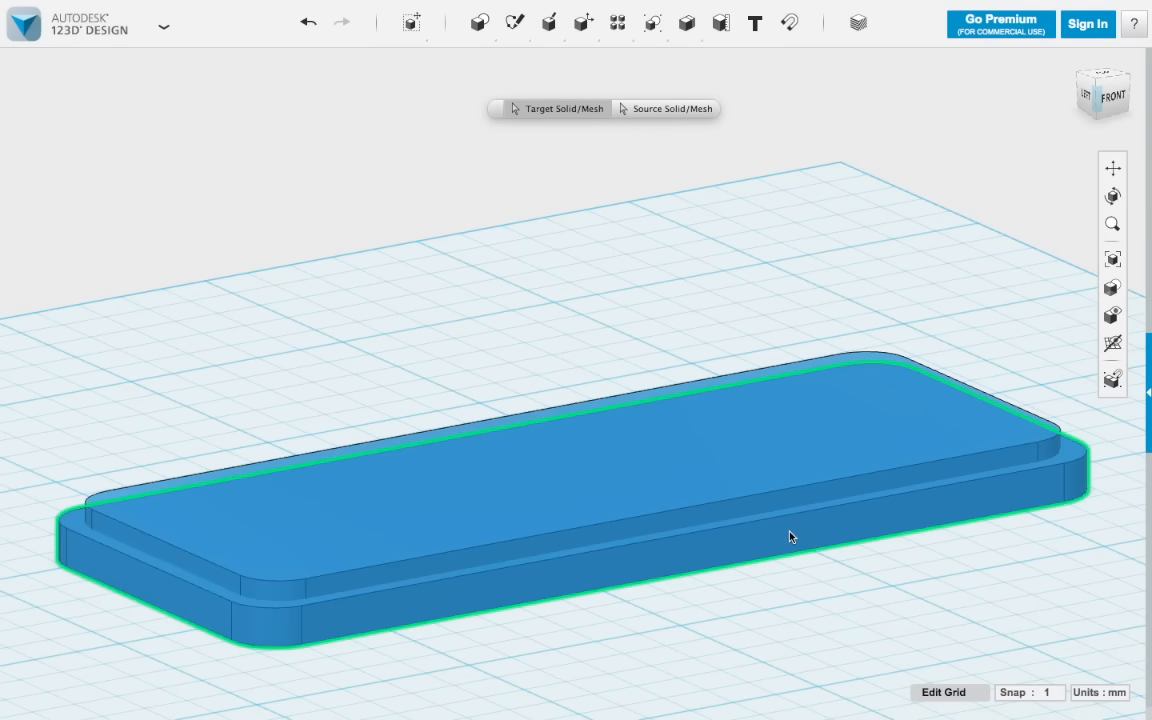
pyautogui.click(774, 478)
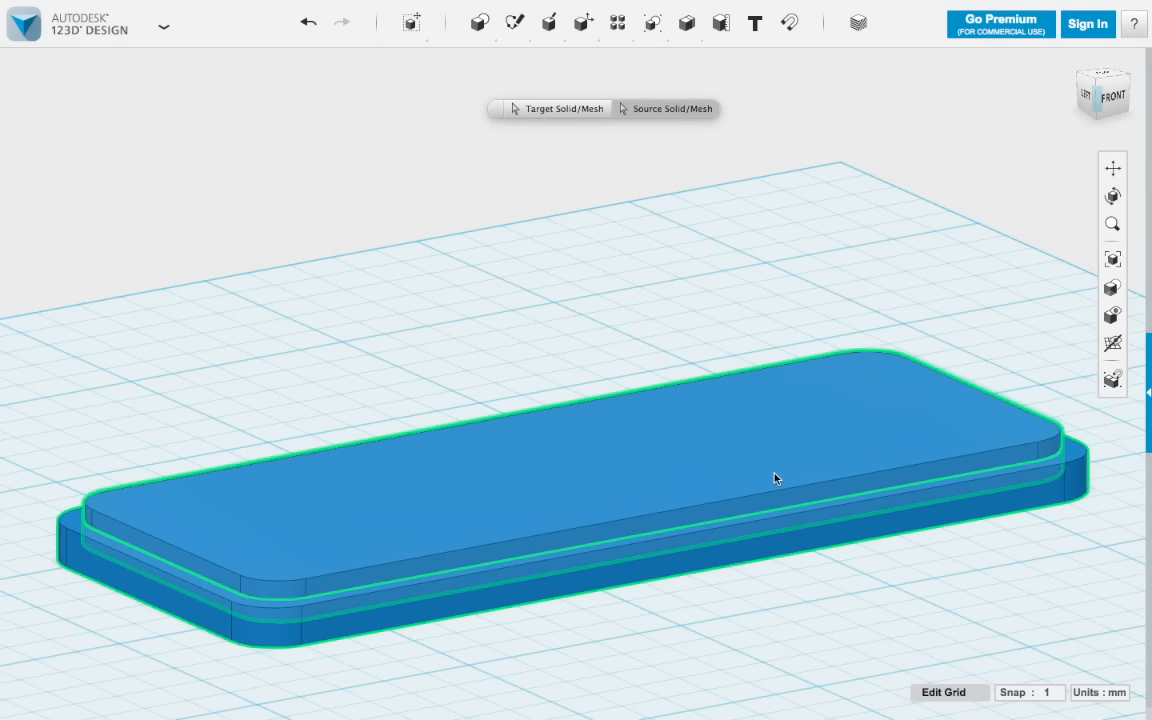
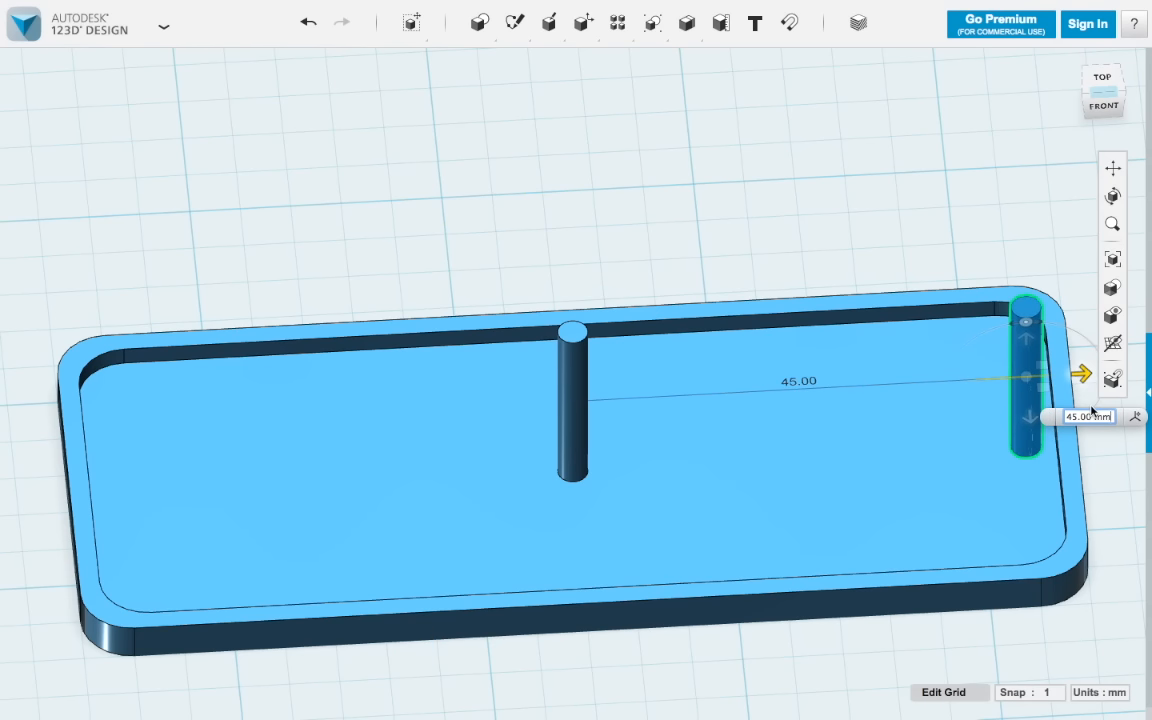
# Accept the copied cylinder's 45 mm offset and move the middle cylinder 45 mm the opposite way along the plate's length.
pyautogui.click(940, 440)
pyautogui.click(573, 376)
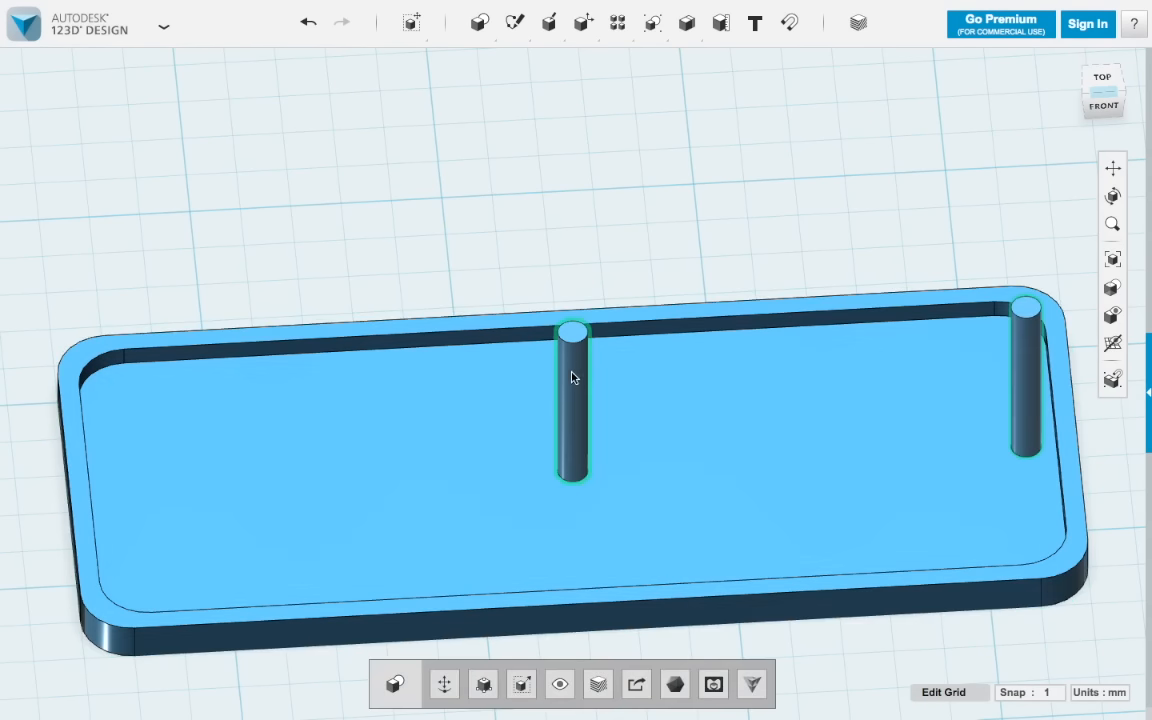
pyautogui.click(445, 684)
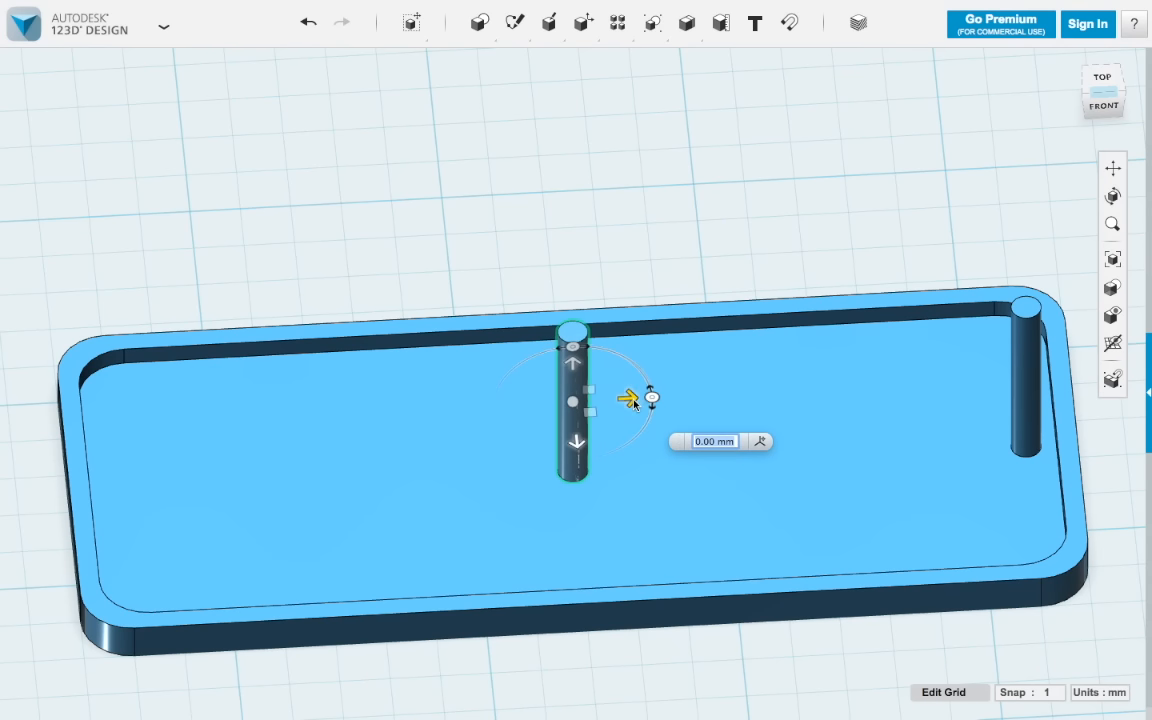
pyautogui.write('-45')
pyautogui.click(606, 237)
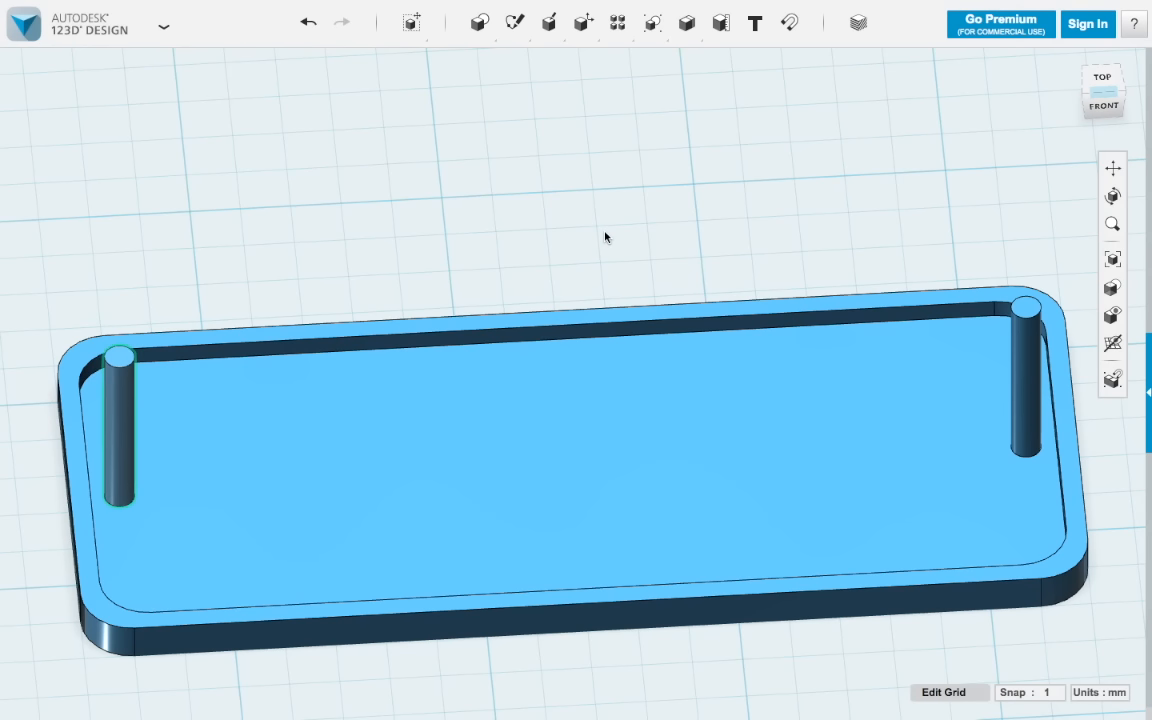
# Lower both cylinders through the plate's floor and subtract them from the plate to cut a hole near each short end.
pyautogui.click(127, 446)
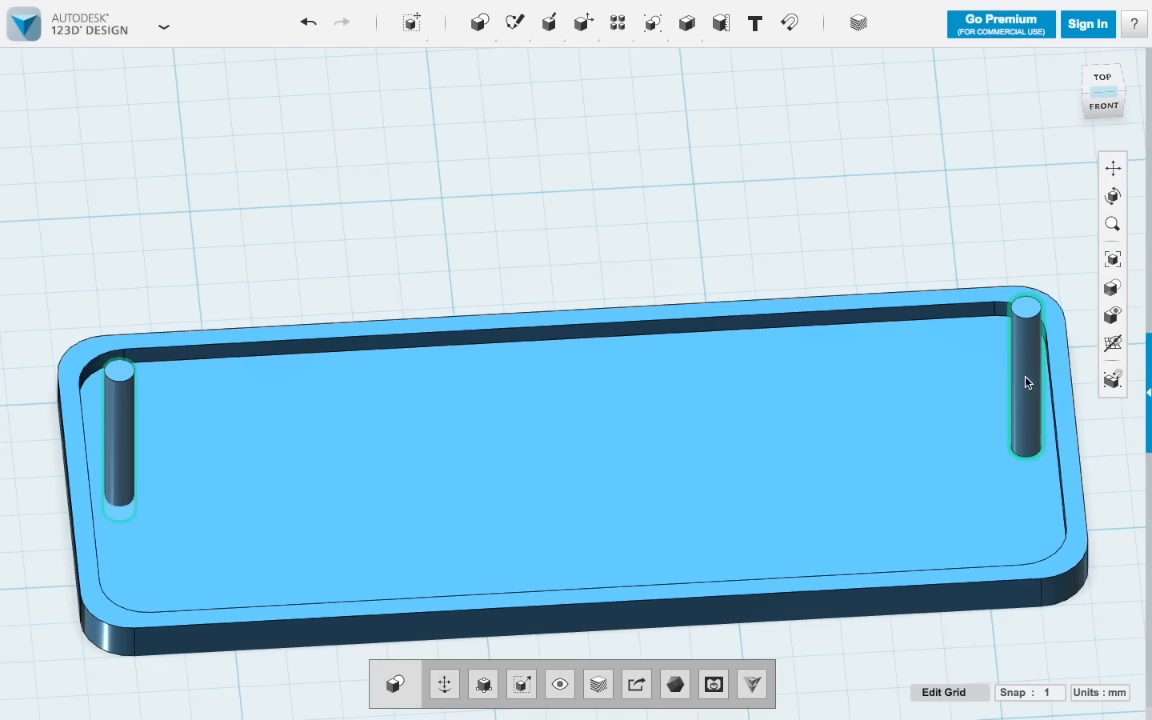
pyautogui.click(824, 174)
pyautogui.moveTo(587, 27)
pyautogui.moveTo(686, 22)
pyautogui.click(718, 63)
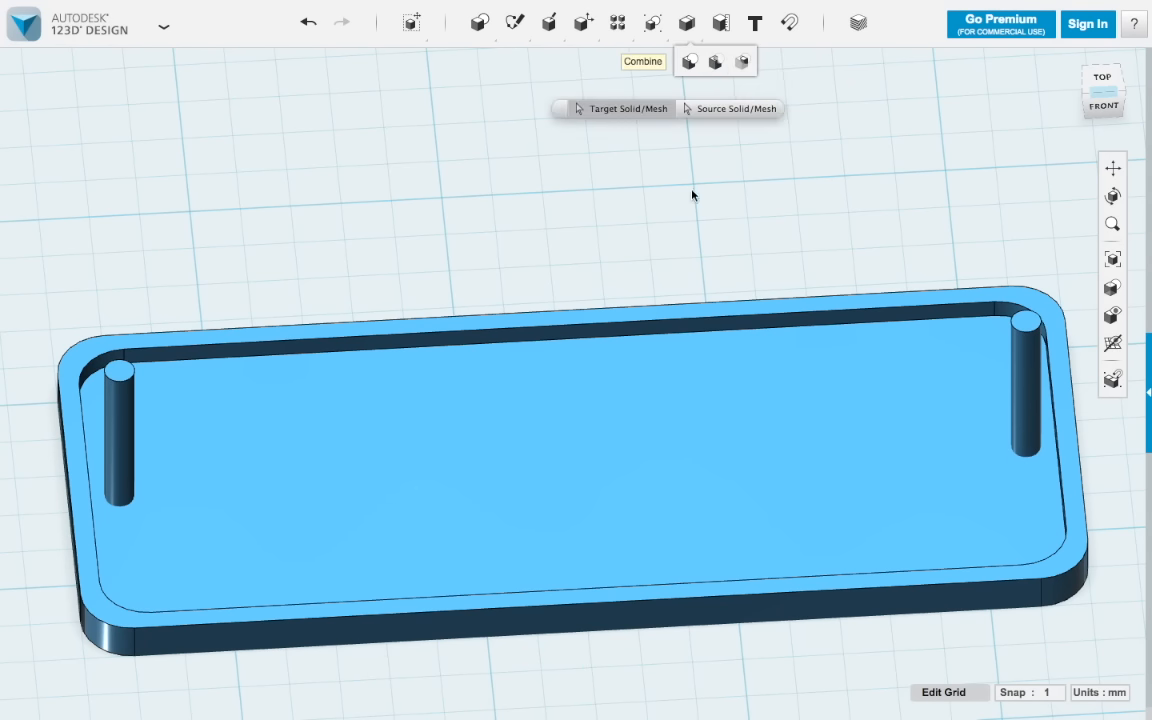
pyautogui.click(666, 323)
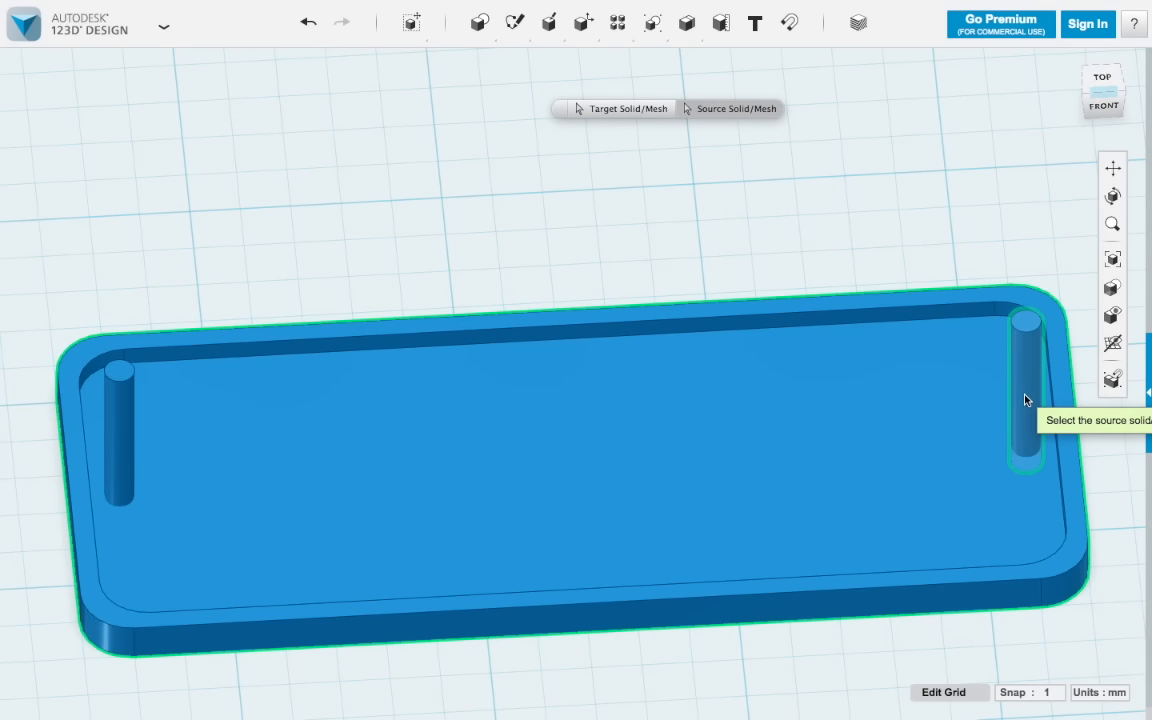
pyautogui.click(1025, 398)
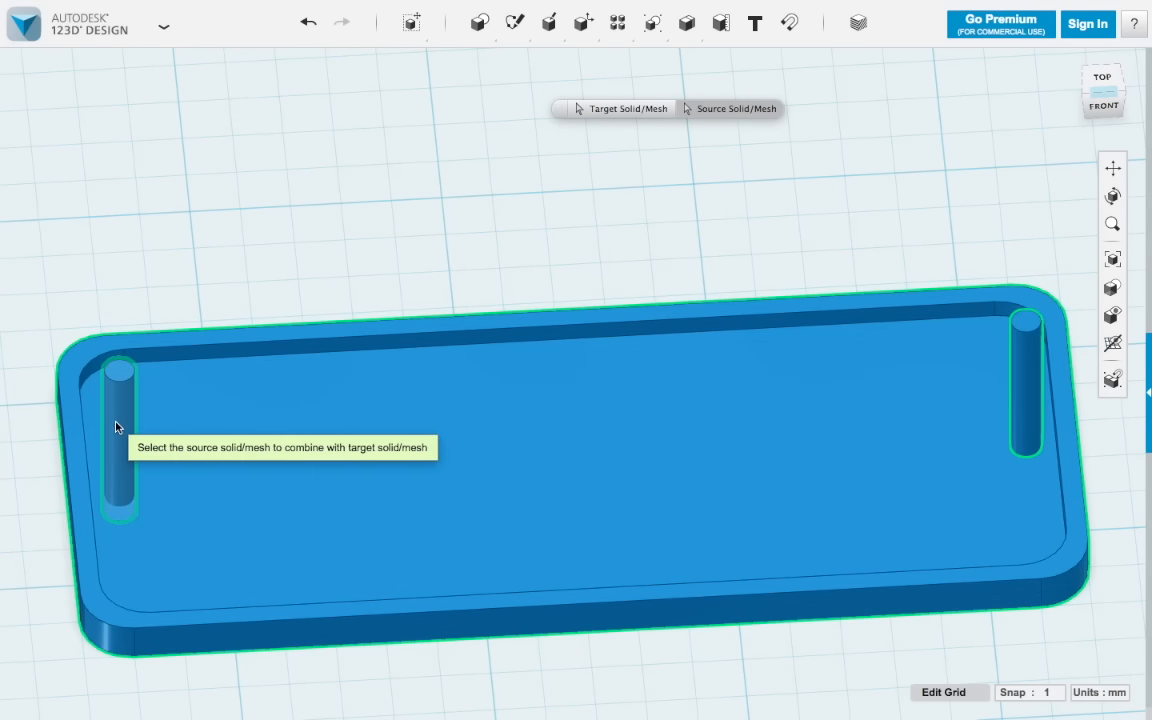
pyautogui.click(117, 427)
pyautogui.press('Return')
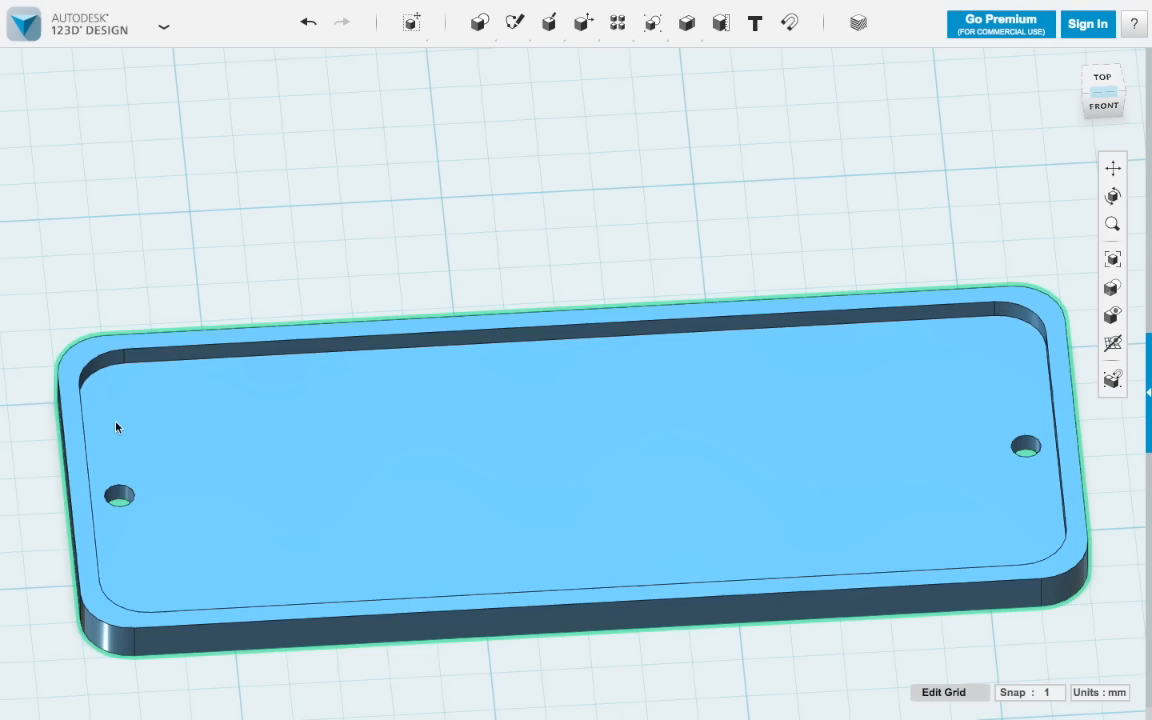
# Place a text on the recess floor near the left hole and rotate it to 270 degrees so it reads upright along the plate.
pyautogui.moveTo(380, 463)
pyautogui.mouseDown(button='right')
pyautogui.moveTo(357, 505)
pyautogui.moveTo(375, 507)
pyautogui.moveTo(360, 499)
pyautogui.moveTo(371, 462)
pyautogui.mouseUp(button='right')
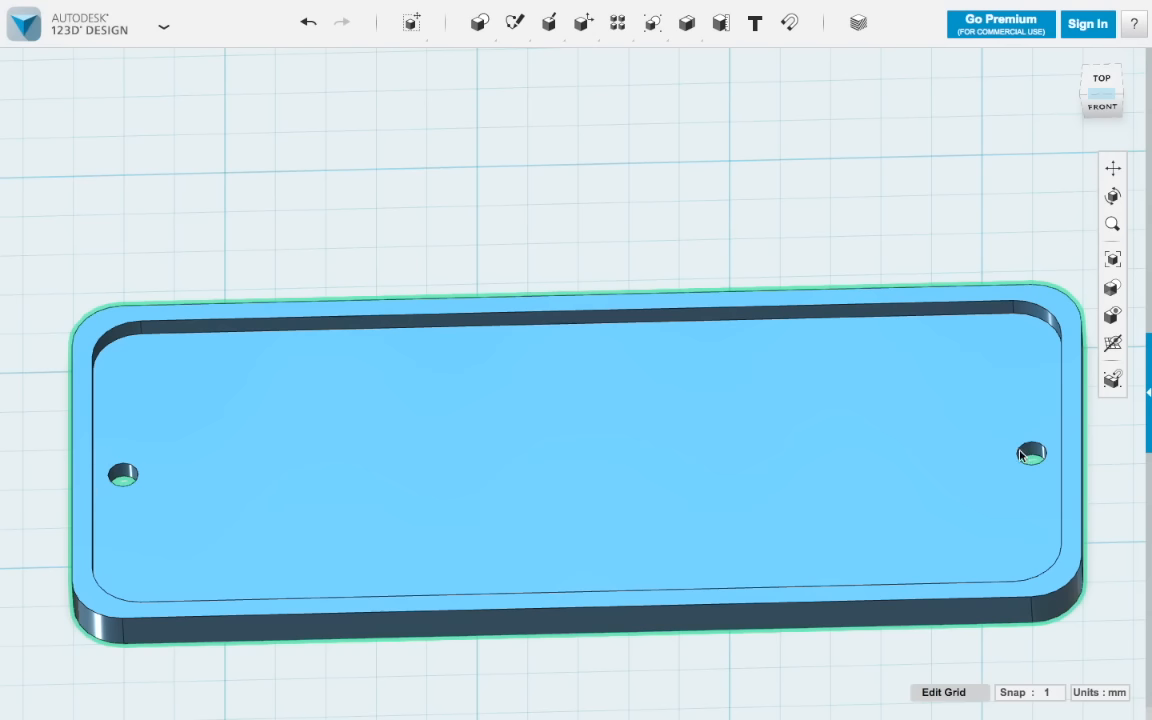
pyautogui.moveTo(566, 270)
pyautogui.mouseDown(button='right')
pyautogui.moveTo(563, 167)
pyautogui.moveTo(567, 285)
pyautogui.mouseUp(button='right')
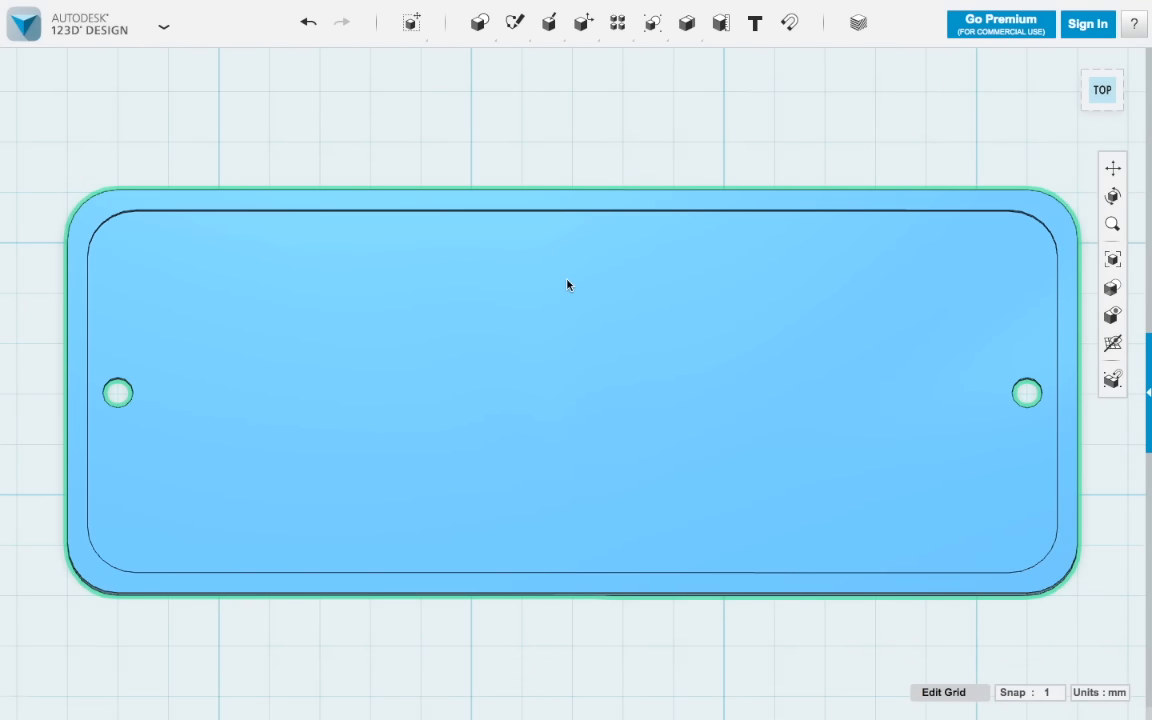
pyautogui.click(757, 30)
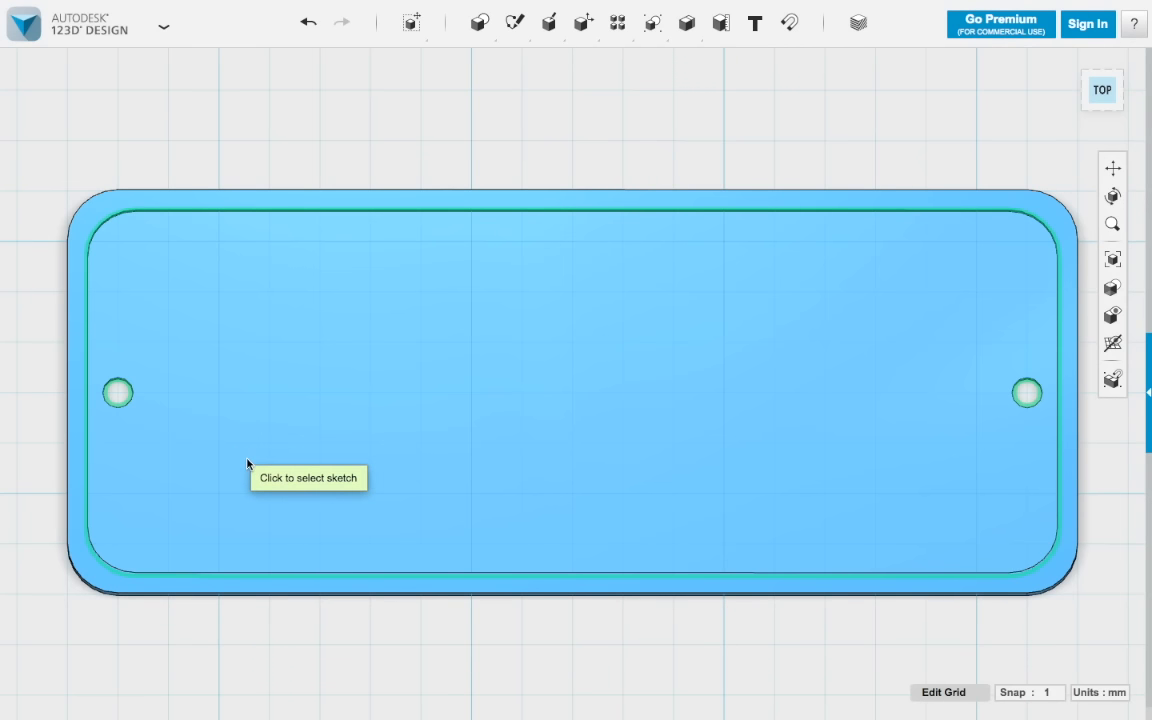
pyautogui.click(236, 500)
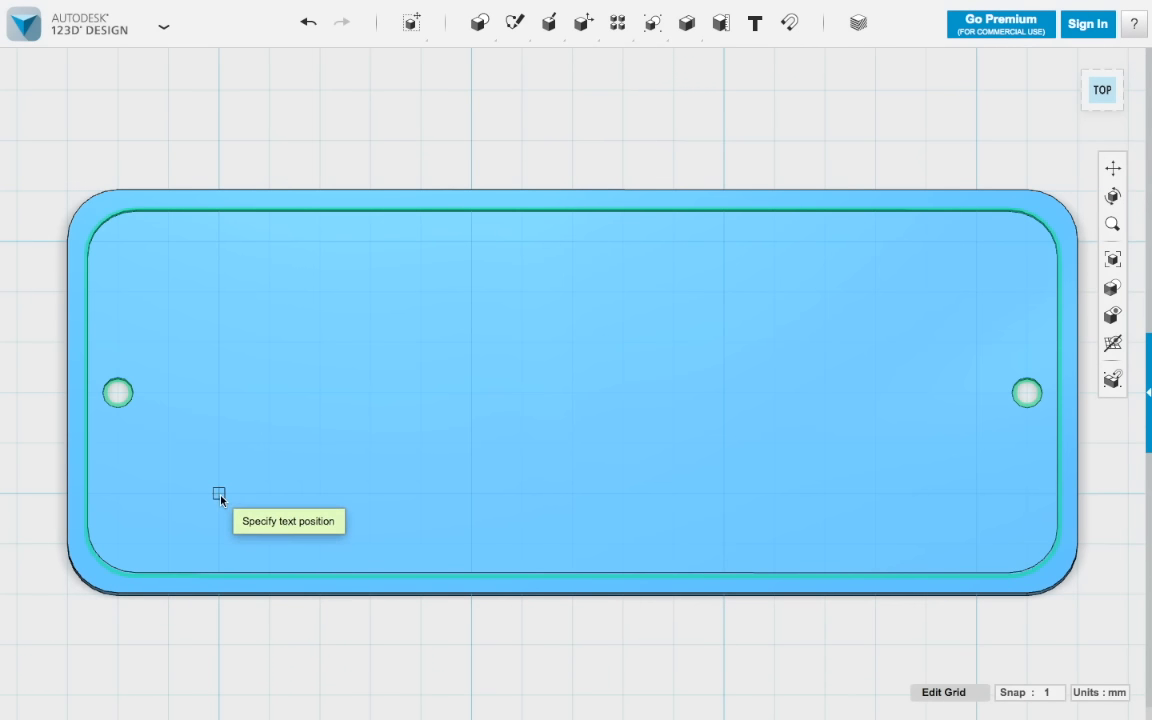
pyautogui.click(219, 495)
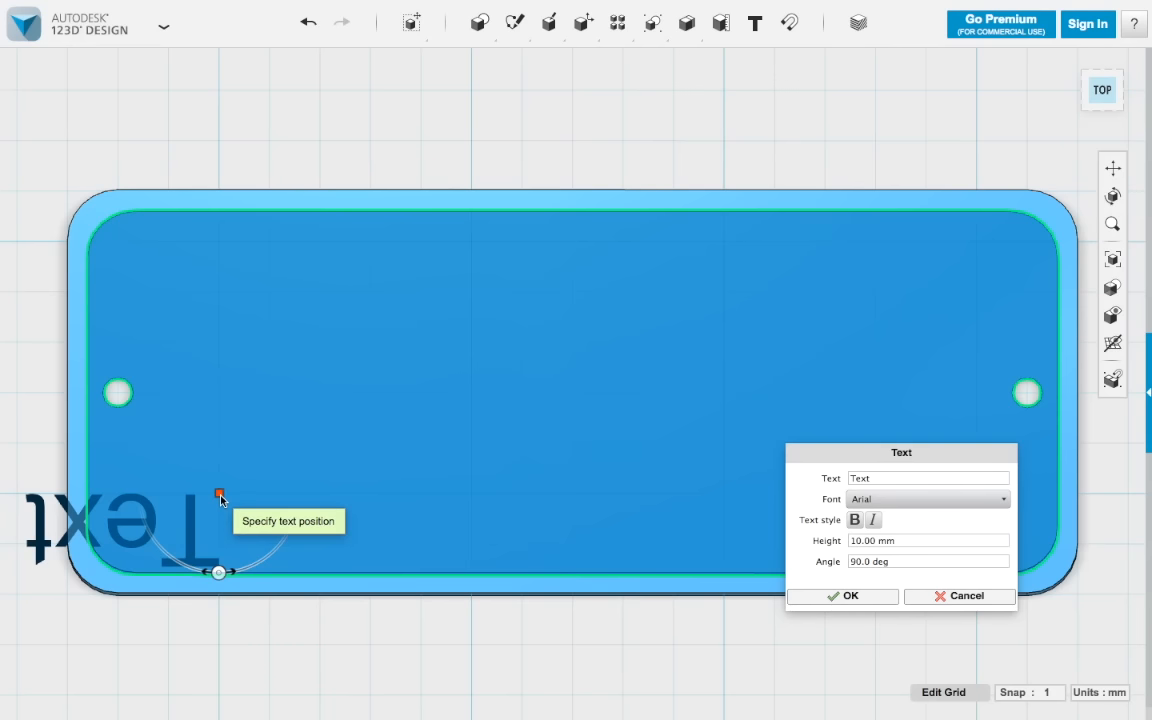
pyautogui.moveTo(219, 572); pyautogui.dragTo(219, 414)
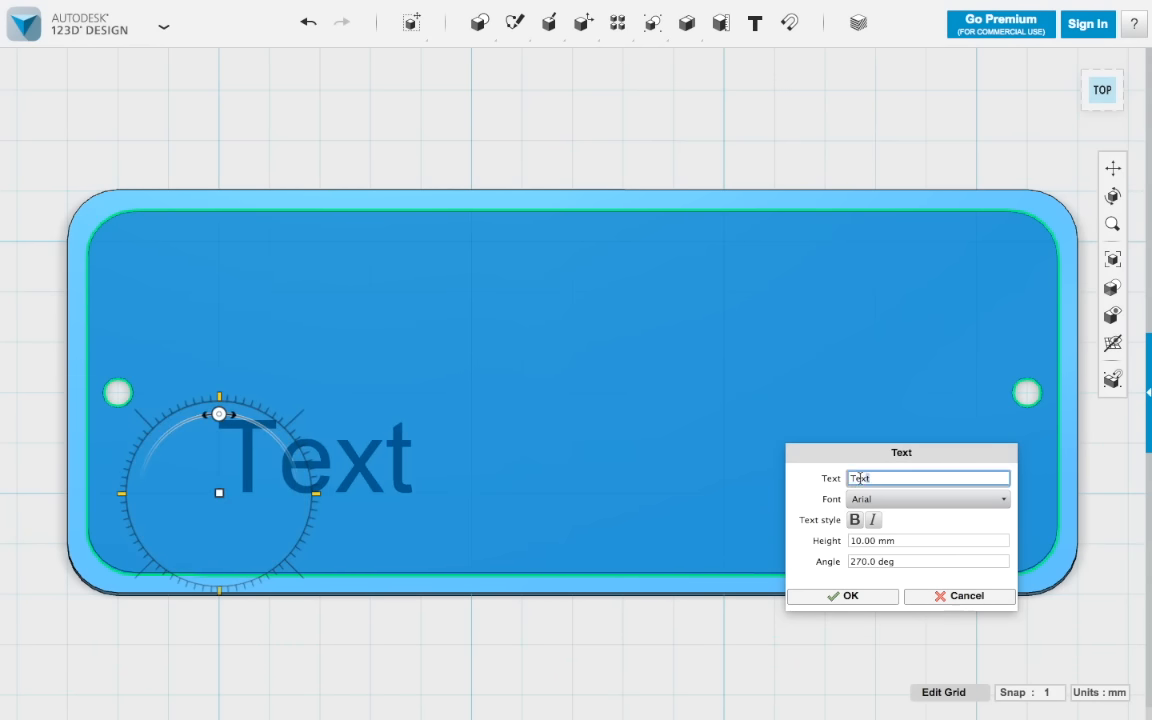
# Replace the placeholder text with the person's title and surname.
pyautogui.moveTo(866, 478); pyautogui.dragTo(838, 478)
pyautogui.write('Mr ')
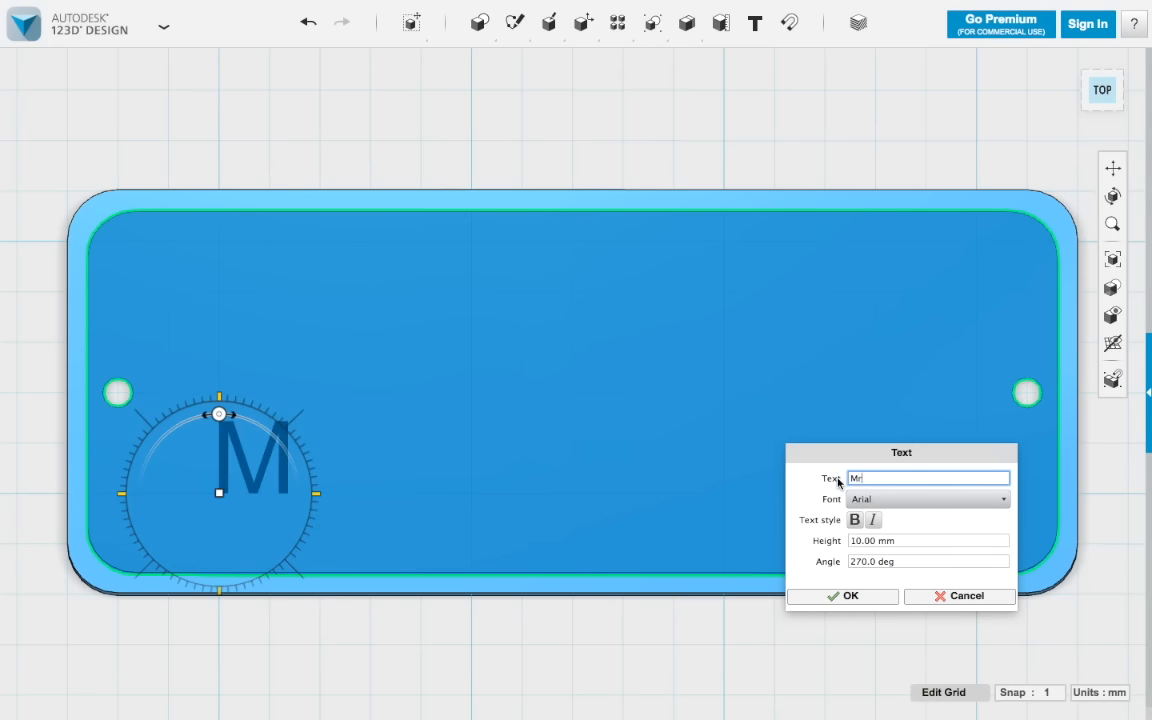
pyautogui.write('Cl')
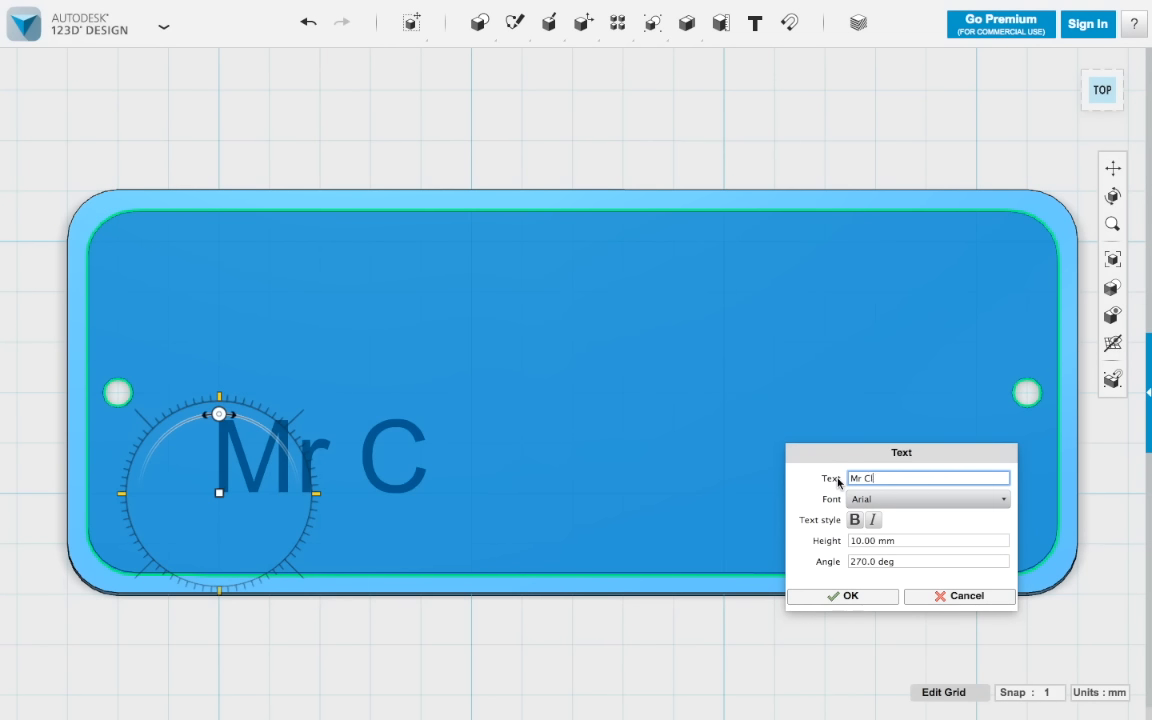
pyautogui.write('ark')
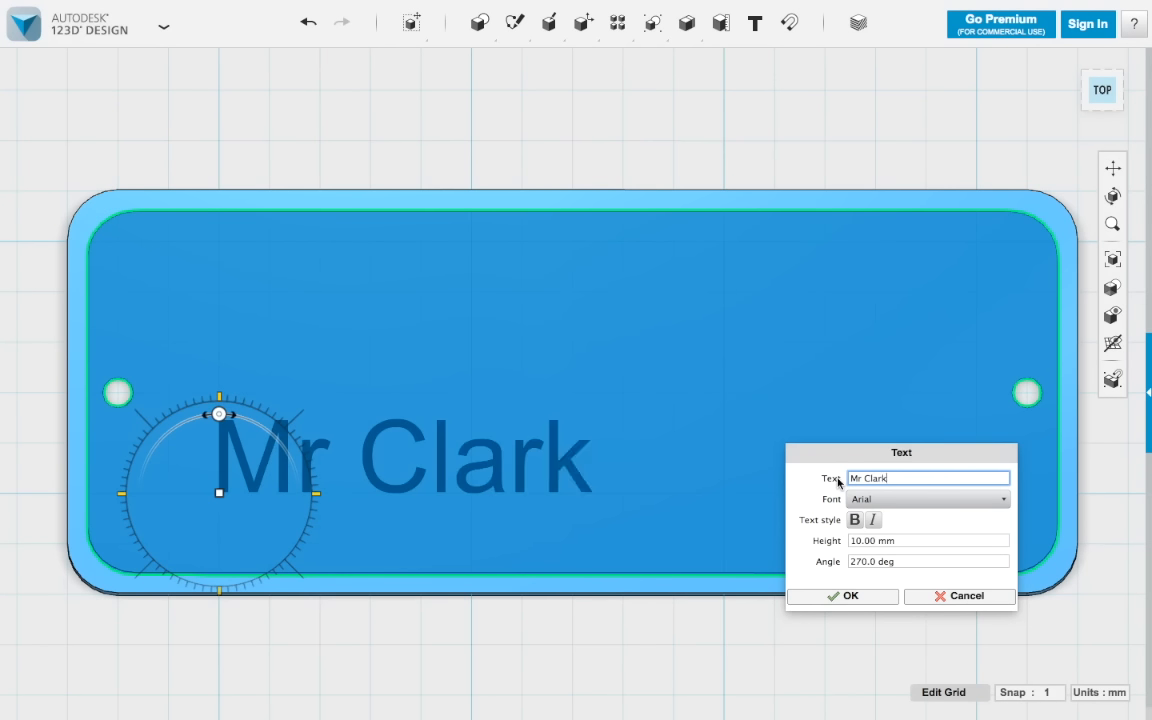
# Set the text height to 25 mm and shift the lettering toward the left hole.
pyautogui.click(910, 540)
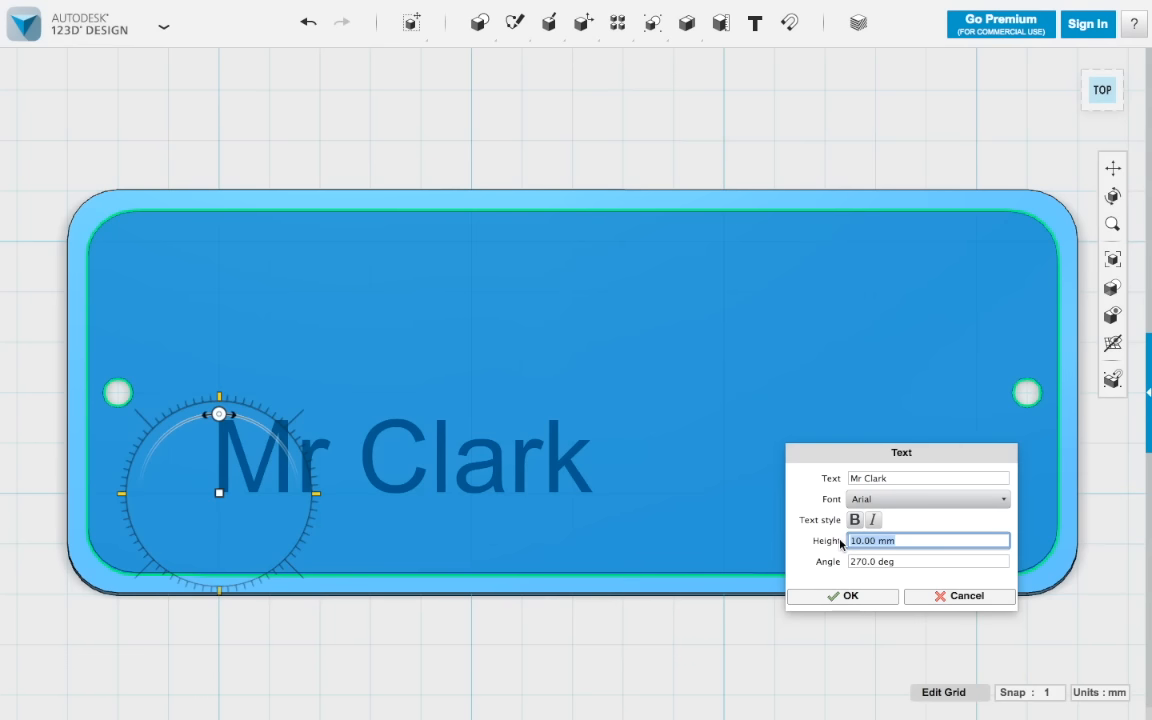
pyautogui.write('25')
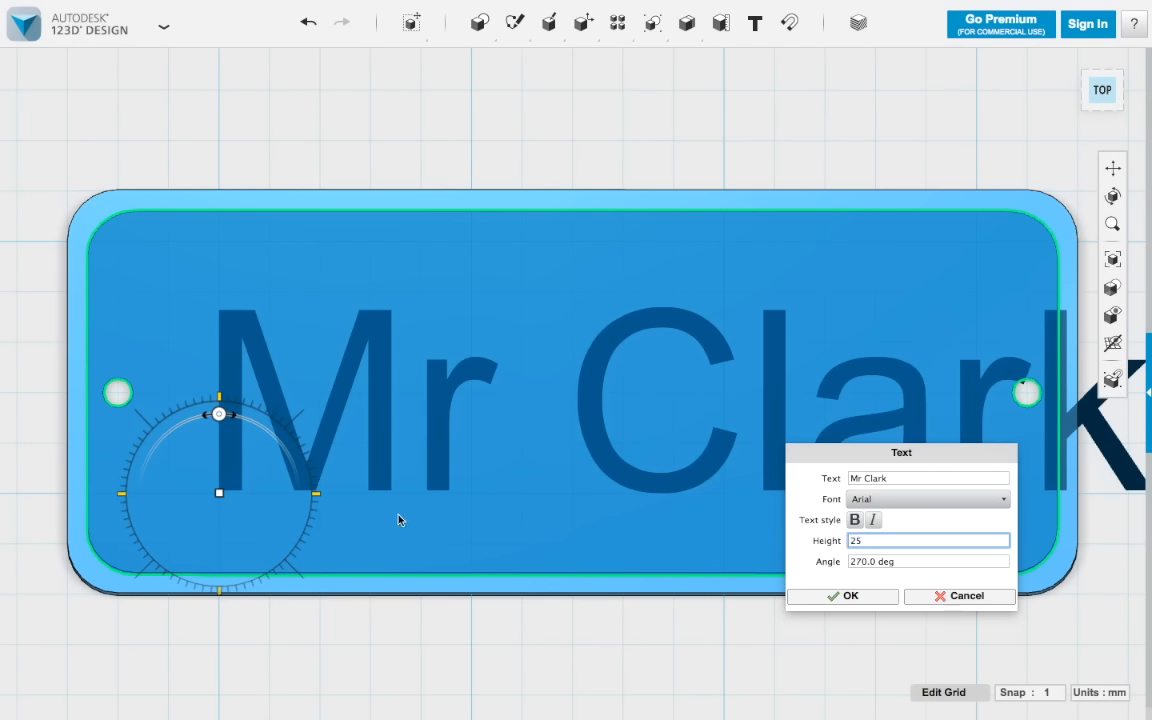
pyautogui.moveTo(220, 499); pyautogui.dragTo(133, 501)
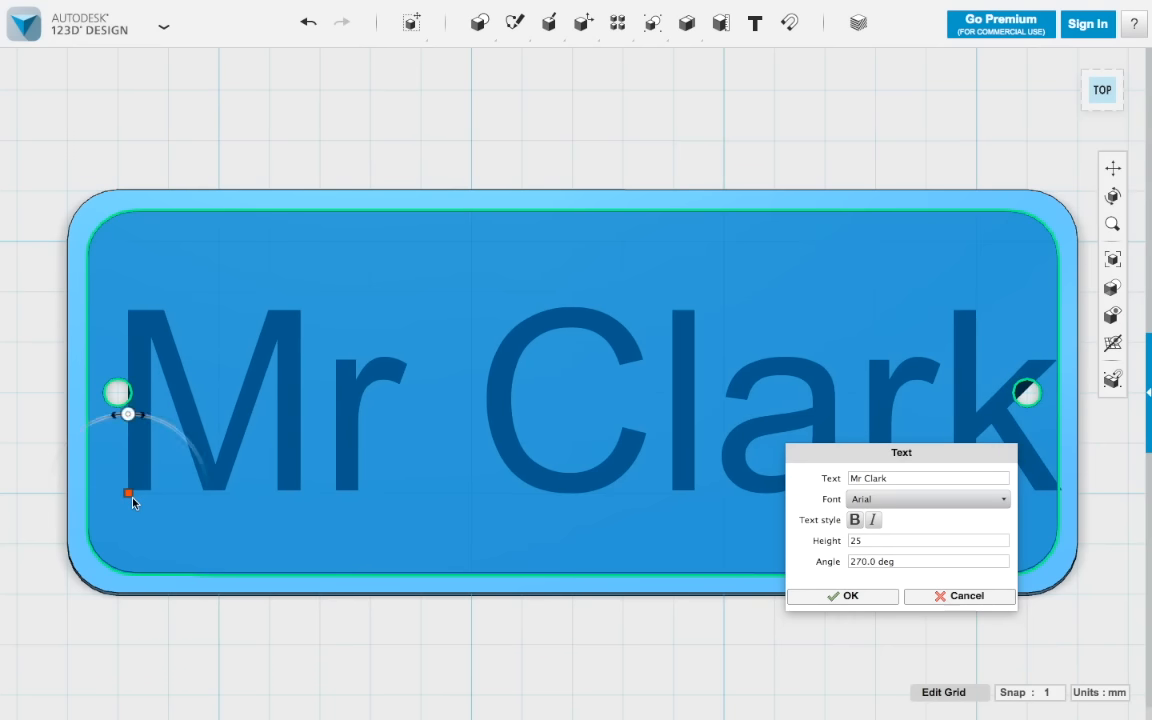
# Set the text height to 20 mm and move the lettering inward so it sits between the two holes.
pyautogui.click(850, 541)
pyautogui.write('20')
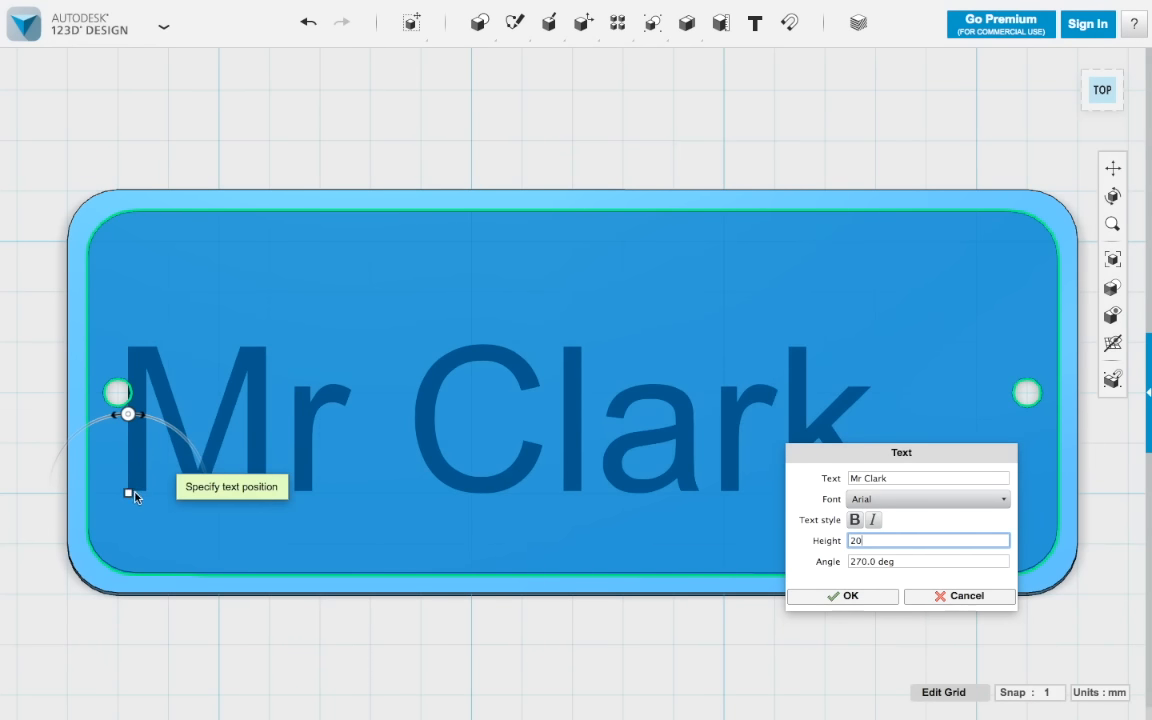
pyautogui.moveTo(130, 494); pyautogui.dragTo(208, 463)
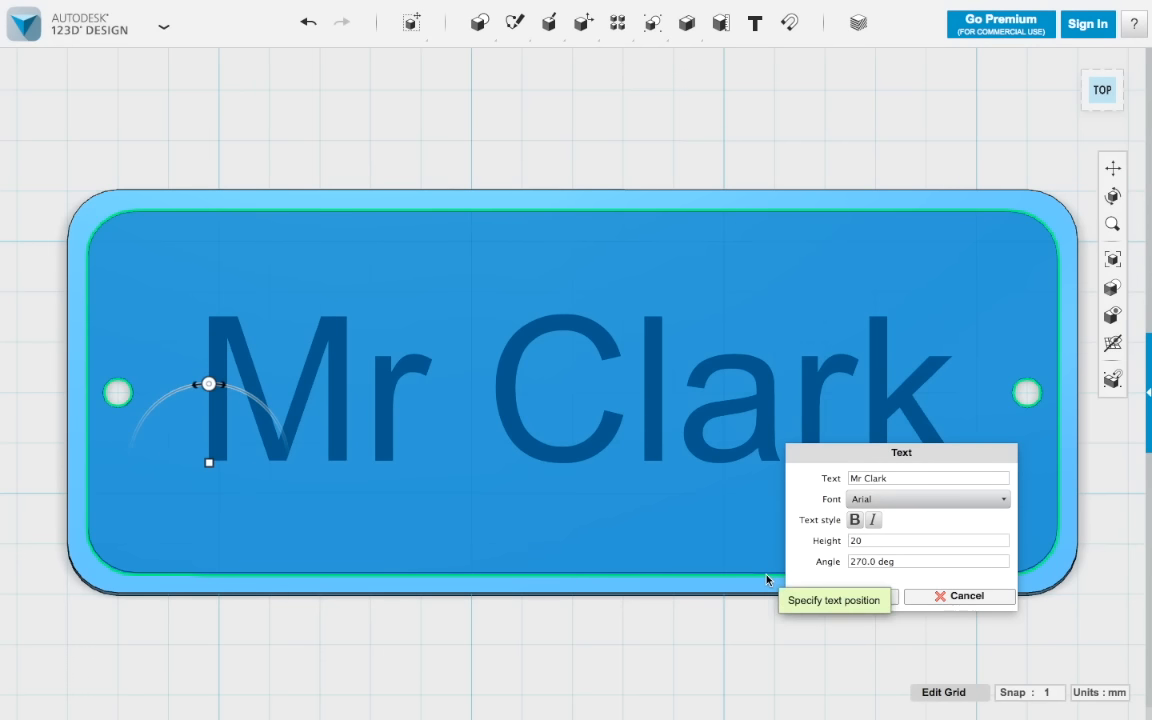
# Change the lettering's font to Britannic Bold.
pyautogui.click(910, 498)
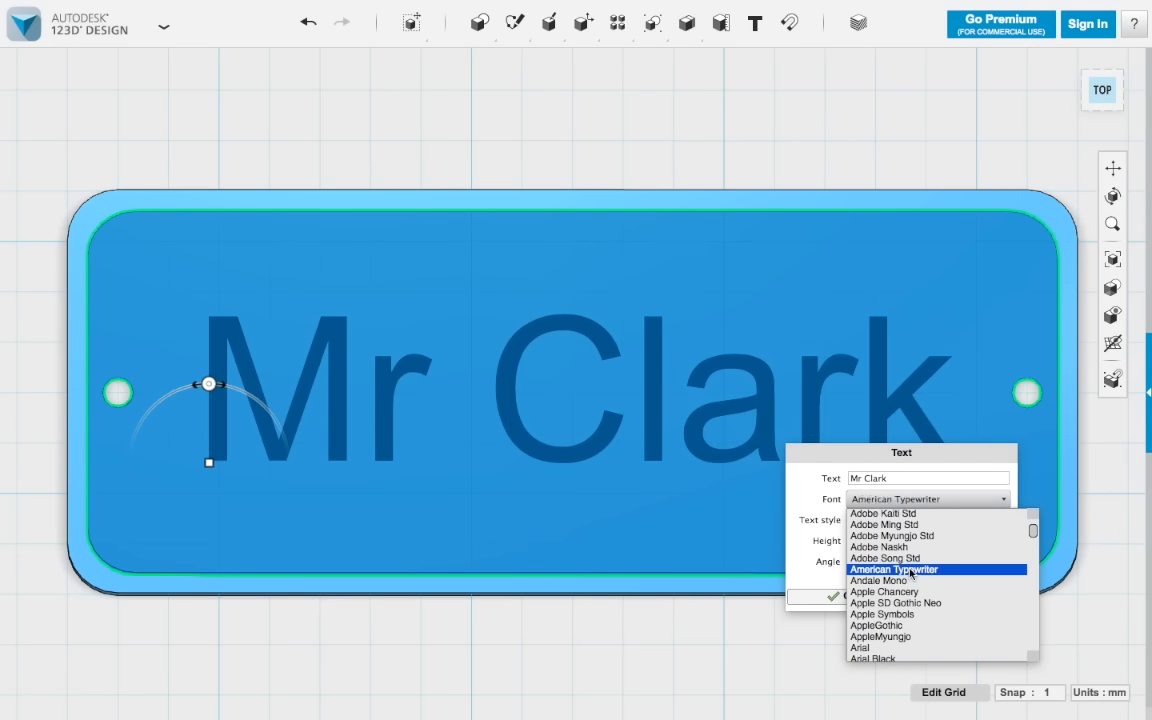
pyautogui.scroll(-5, 910, 570)
pyautogui.scroll(-5, 910, 573)
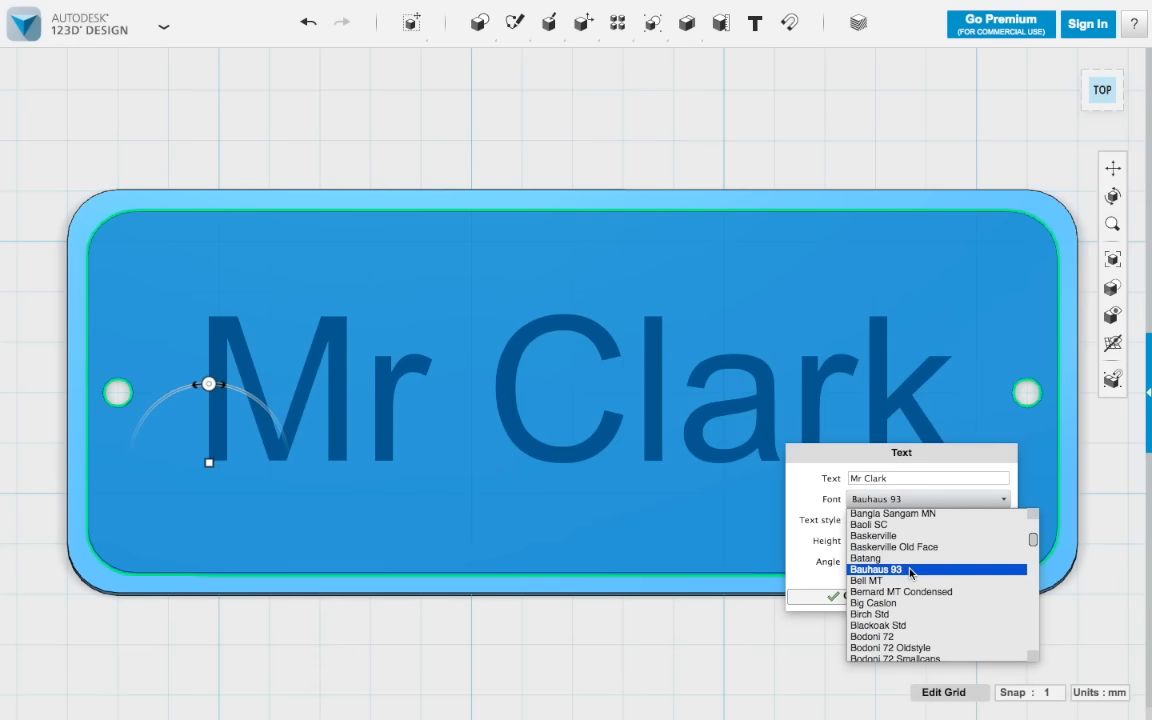
pyautogui.scroll(-3, 910, 572)
pyautogui.scroll(-3, 912, 573)
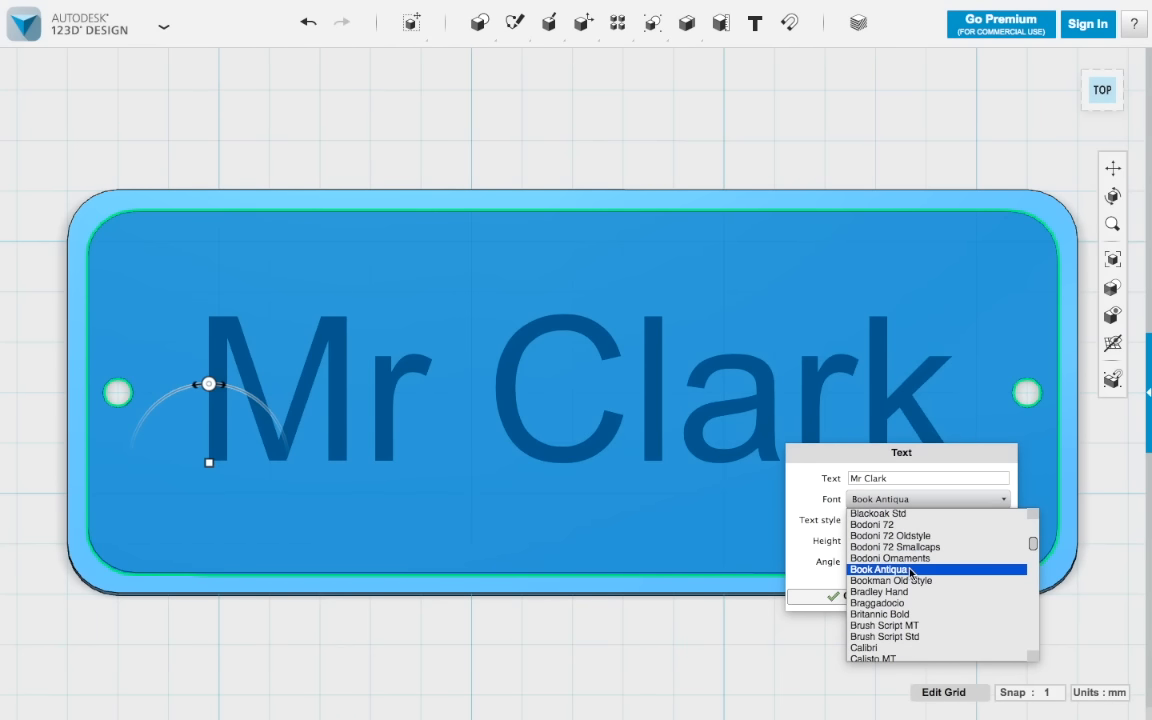
pyautogui.click(882, 614)
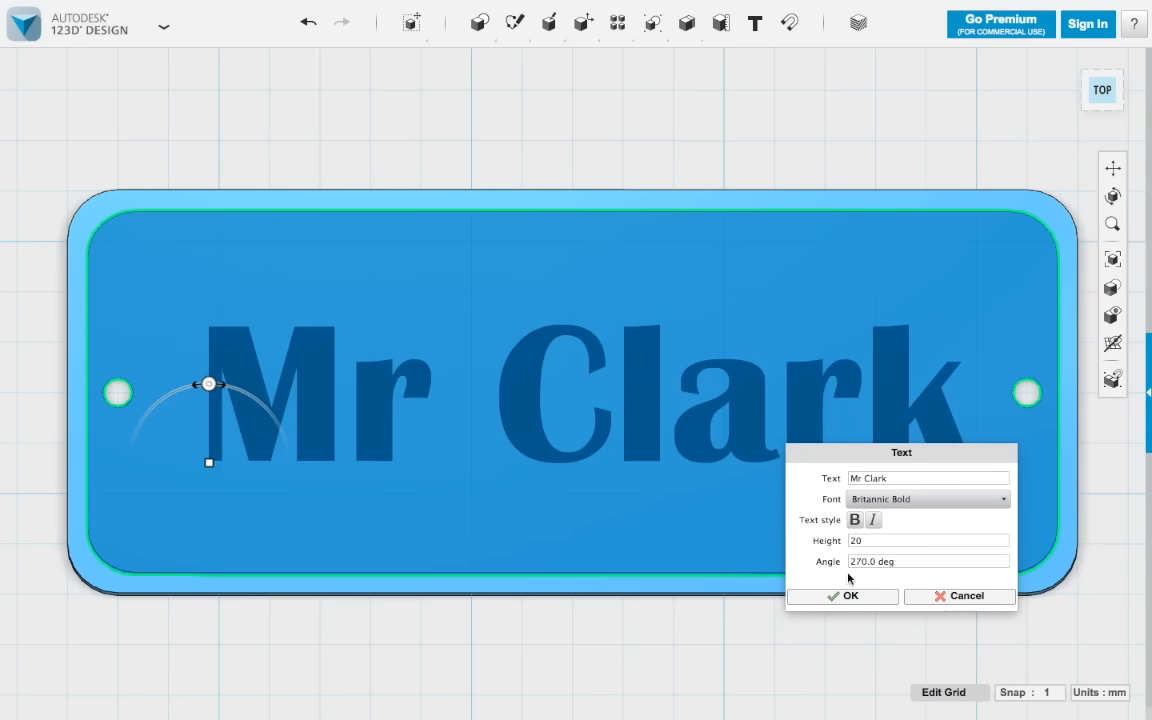
# Set the text height to 22 mm, centre the lettering between the two mounting holes and accept the text.
pyautogui.click(857, 541)
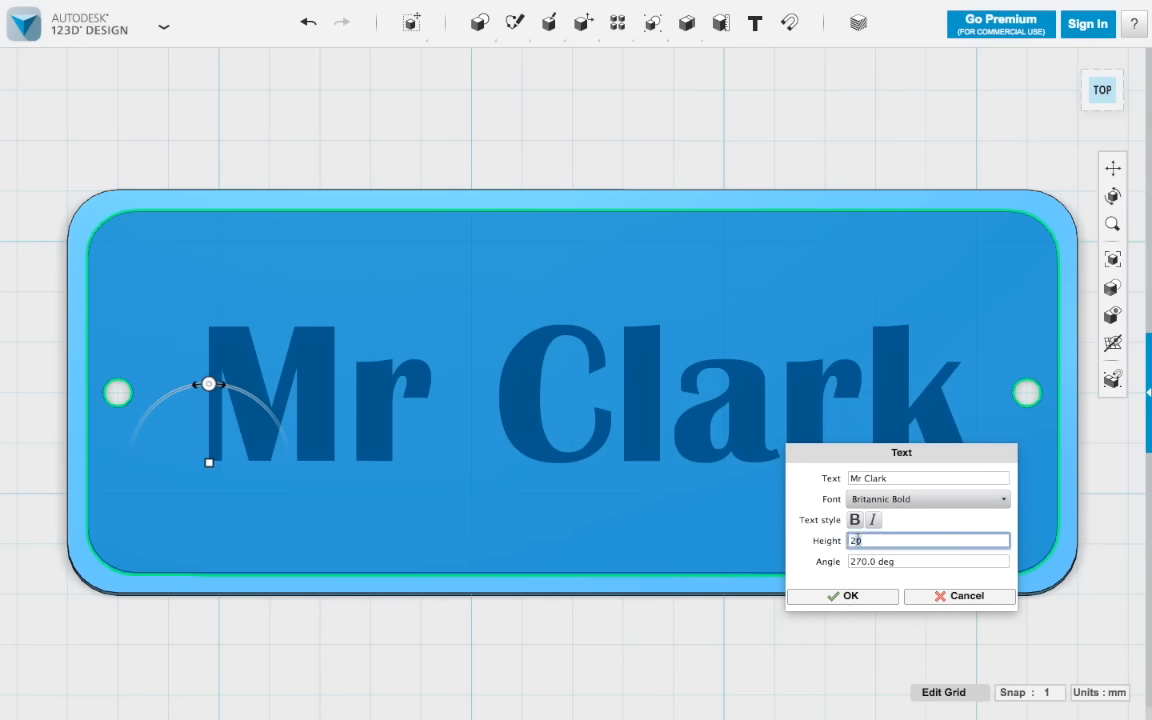
pyautogui.press('BackSpace')
pyautogui.write('2')
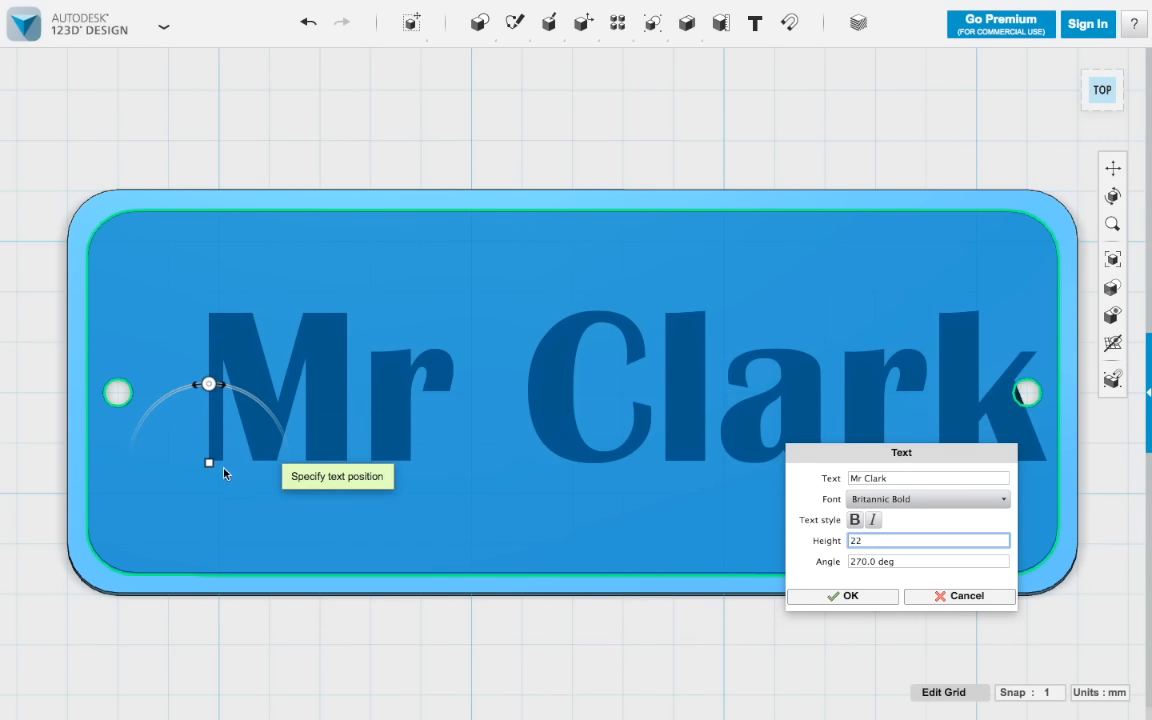
pyautogui.moveTo(209, 463); pyautogui.dragTo(172, 472)
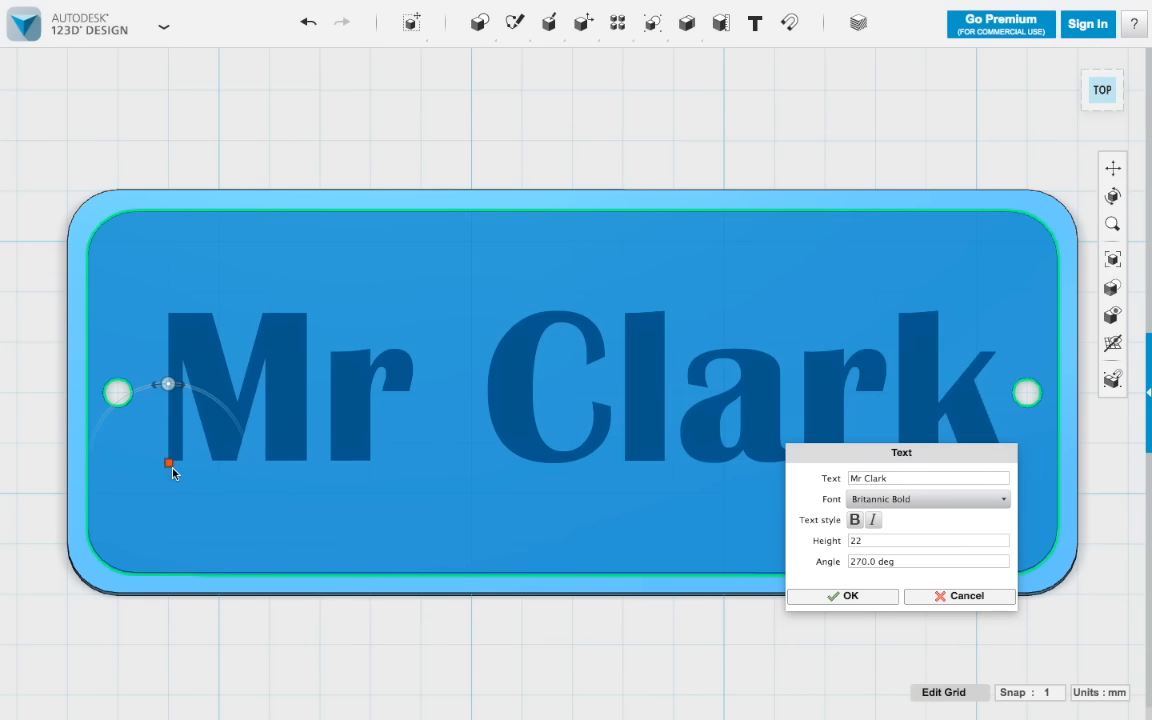
pyautogui.click(850, 596)
# Extrude the name lettering 2 mm upward from the recess floor.
pyautogui.moveTo(846, 625); pyautogui.dragTo(845, 551, button='right')
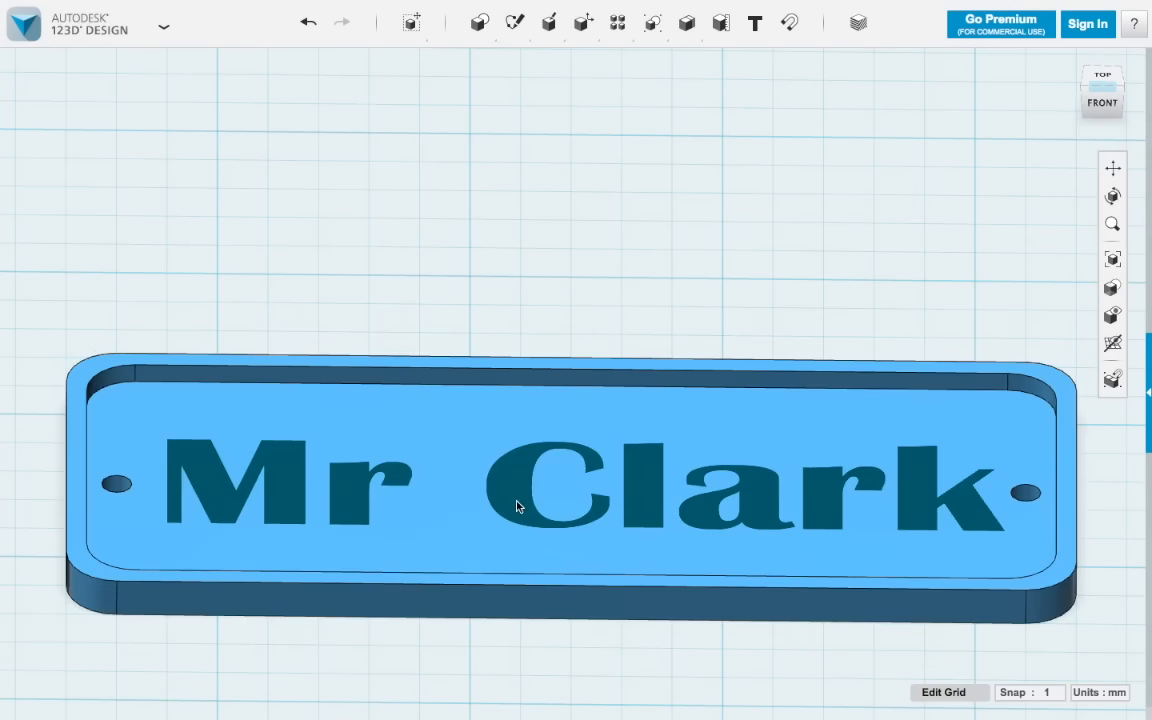
pyautogui.click(515, 498)
pyautogui.moveTo(543, 562)
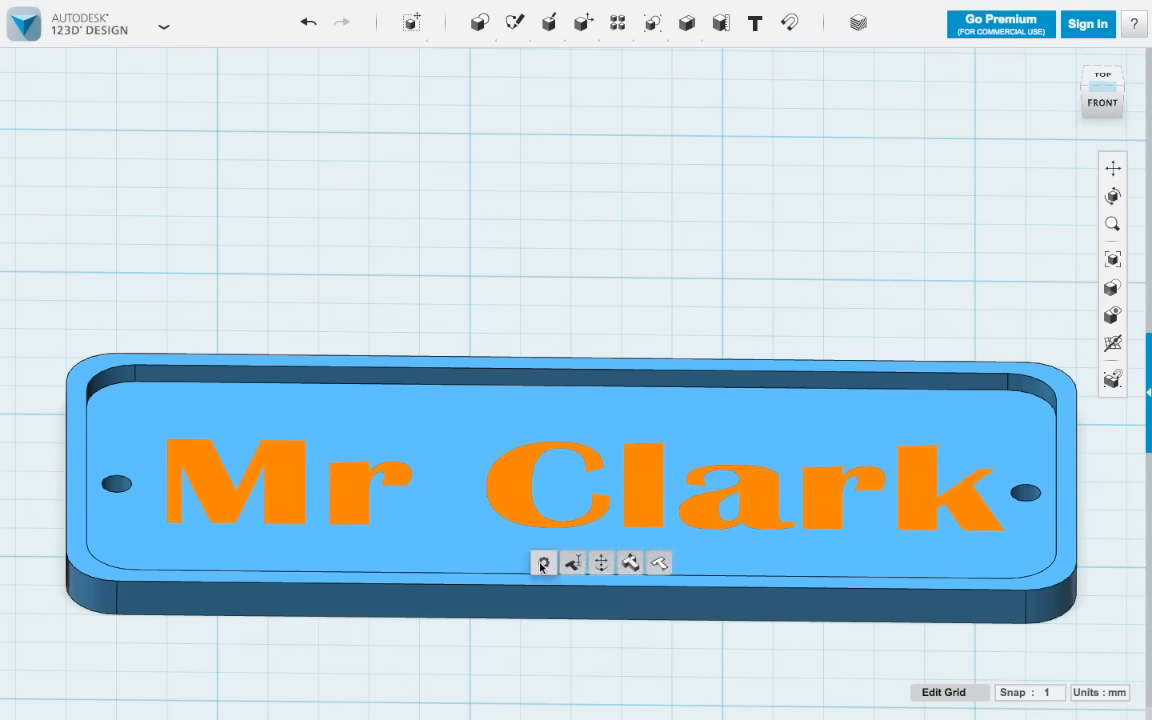
pyautogui.click(630, 563)
pyautogui.moveTo(588, 443)
pyautogui.mouseDown()
pyautogui.moveTo(586, 404)
pyautogui.moveTo(590, 446)
pyautogui.mouseUp()
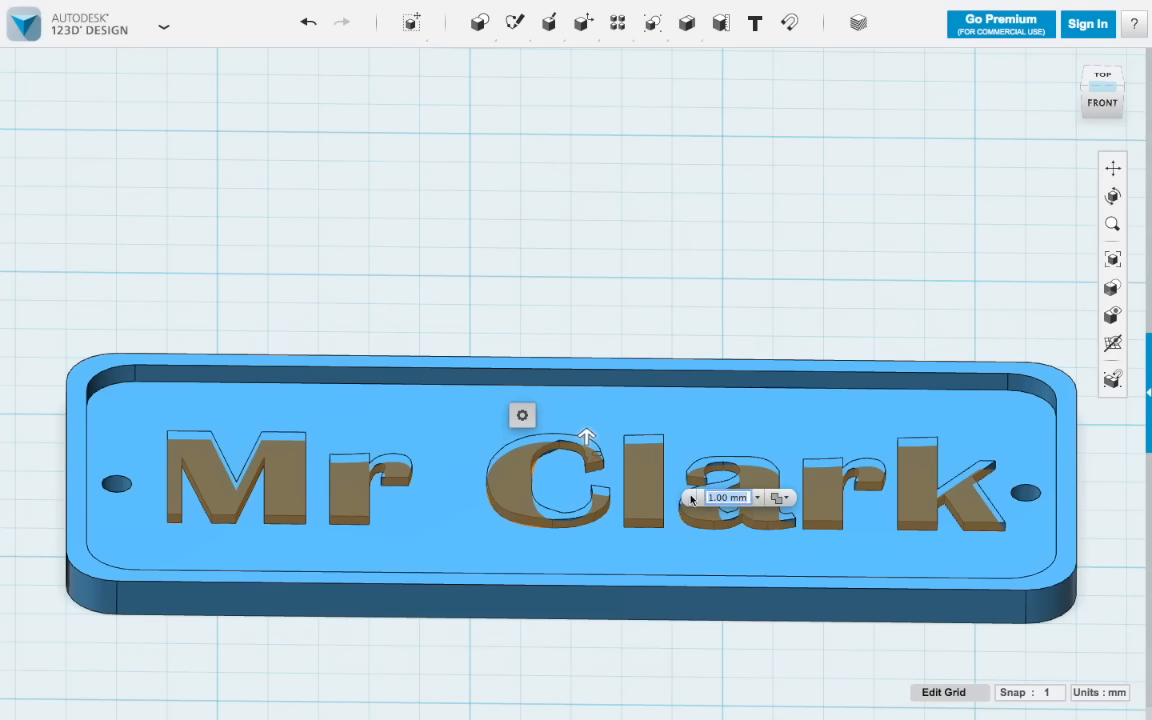
pyautogui.write('2')
pyautogui.press('Return')
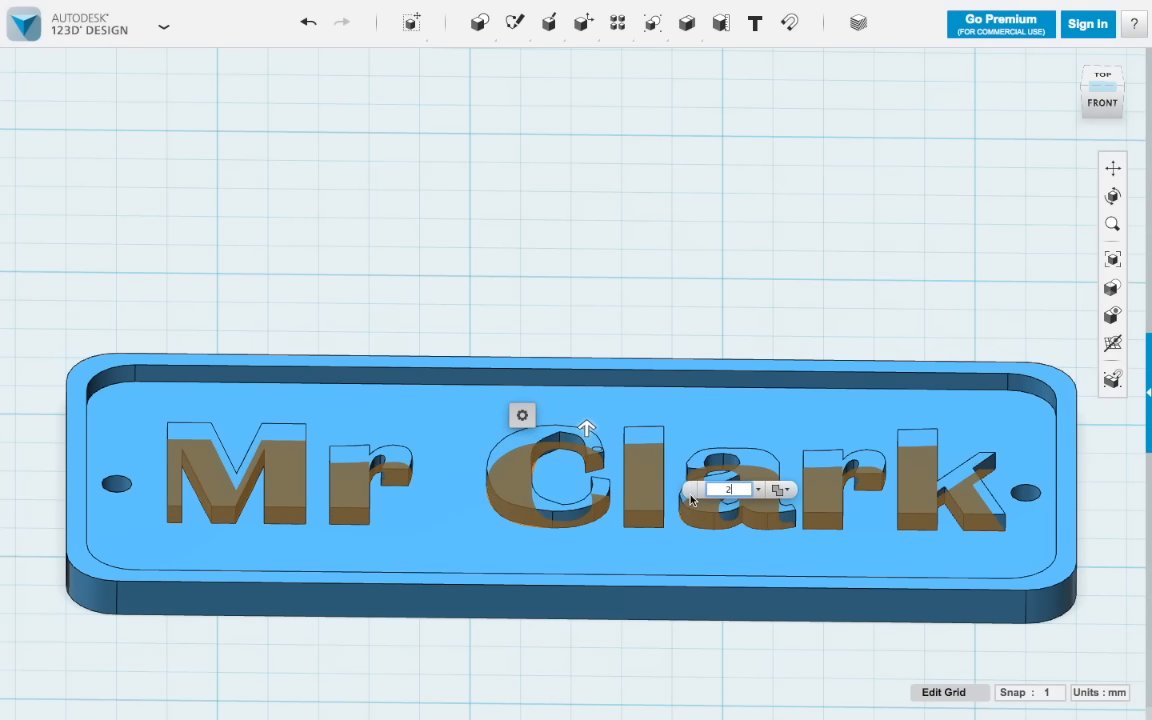
pyautogui.click(751, 274)
# Hide the solids, delete the leftover flat text sketch and show the solids again.
pyautogui.moveTo(751, 274)
pyautogui.mouseDown(button='right')
pyautogui.moveTo(743, 296)
pyautogui.moveTo(766, 357)
pyautogui.moveTo(746, 288)
pyautogui.mouseUp(button='right')
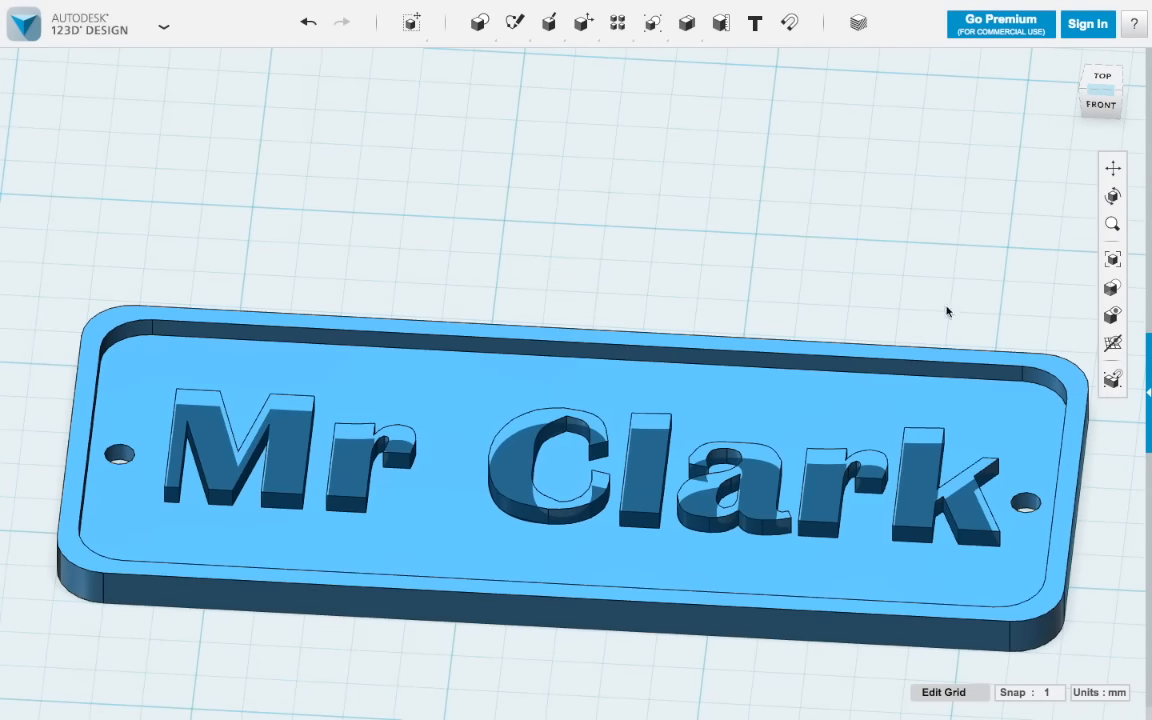
pyautogui.click(917, 367)
pyautogui.moveTo(1113, 316)
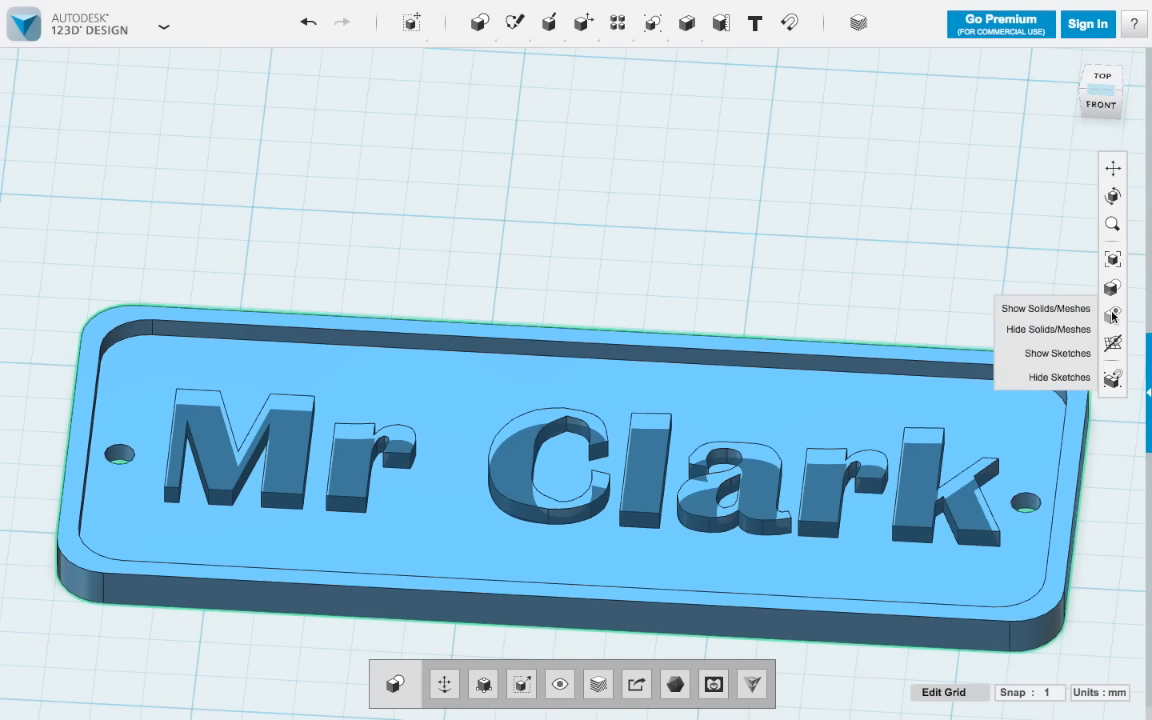
pyautogui.click(1012, 329)
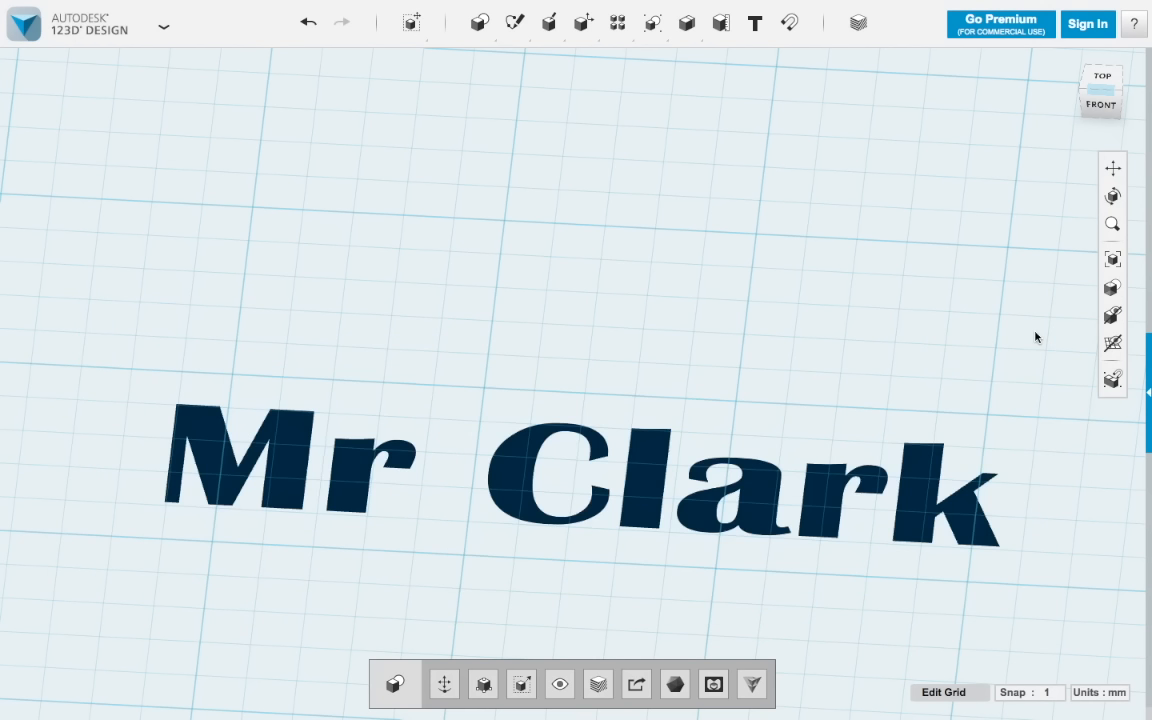
pyautogui.click(920, 528)
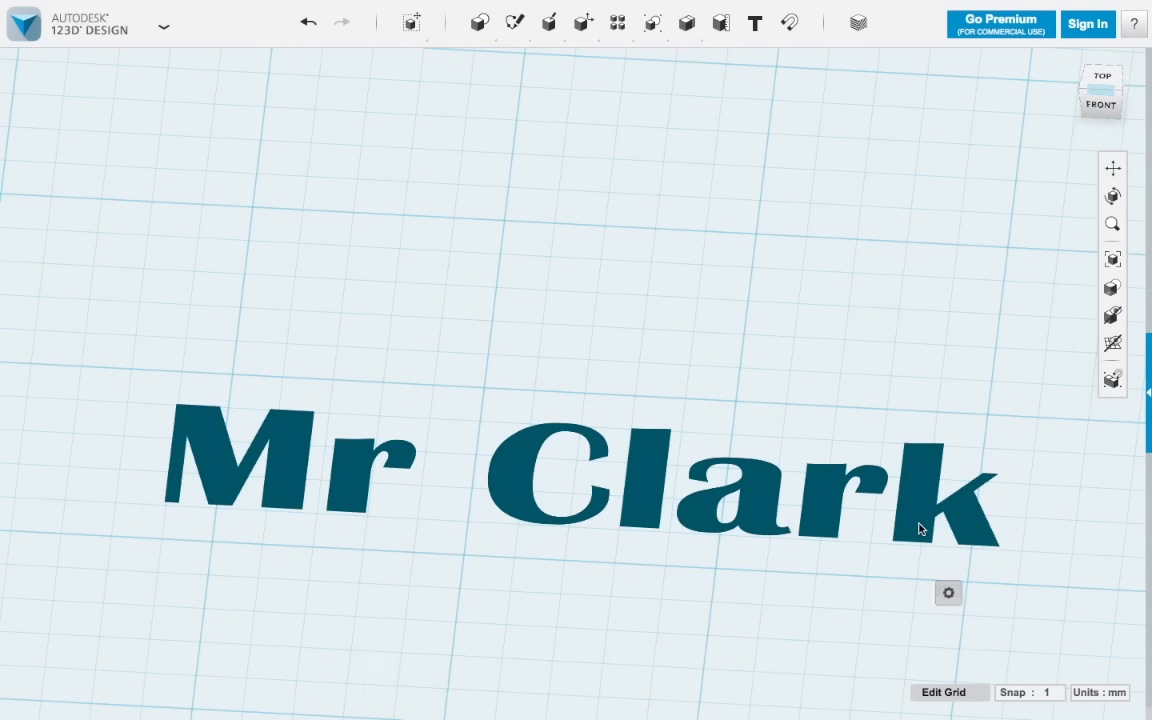
pyautogui.press('Delete')
pyautogui.moveTo(1111, 316)
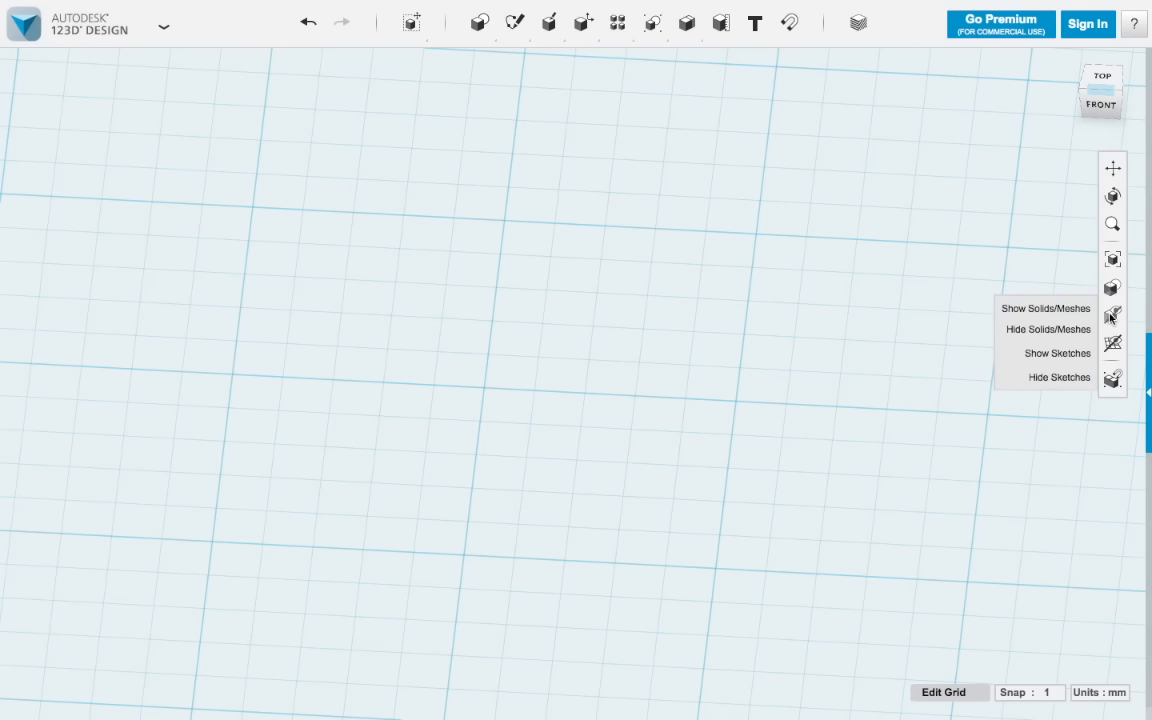
pyautogui.click(1046, 309)
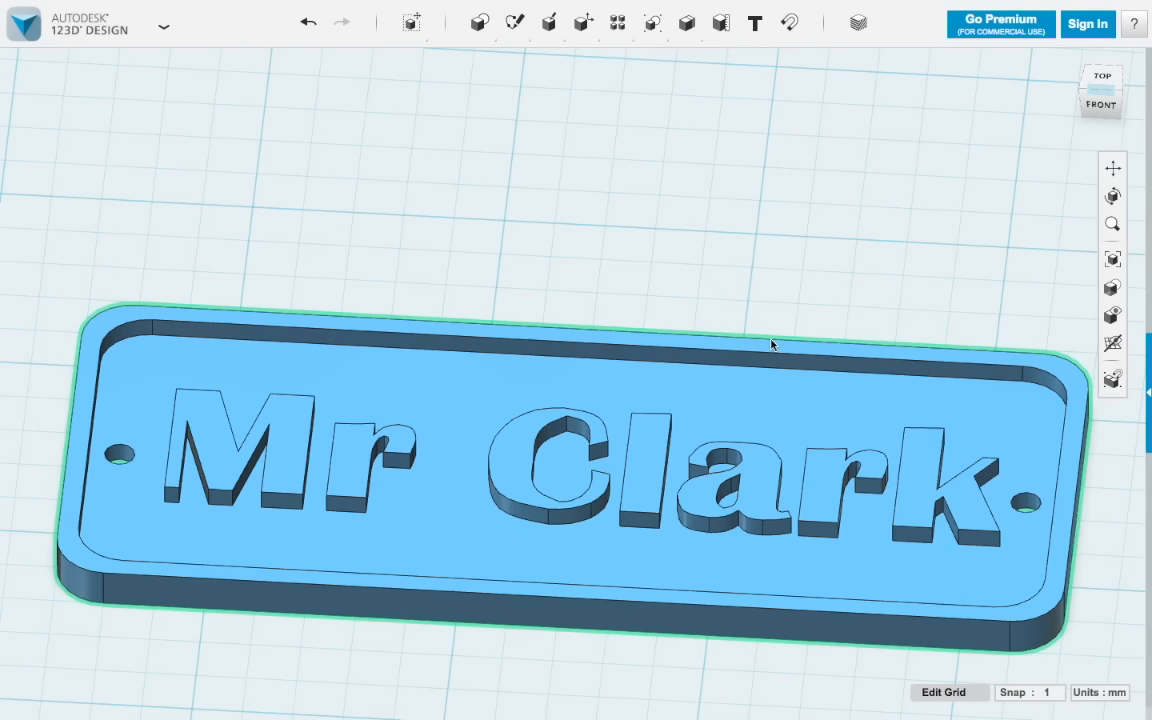
# Insert a sphere of radius 10 mm on the recess floor, above the gap between the two words.
pyautogui.moveTo(499, 288)
pyautogui.mouseDown(button='right')
pyautogui.moveTo(521, 345)
pyautogui.moveTo(489, 342)
pyautogui.moveTo(465, 285)
pyautogui.moveTo(507, 260)
pyautogui.moveTo(545, 272)
pyautogui.moveTo(511, 343)
pyautogui.moveTo(504, 319)
pyautogui.moveTo(519, 285)
pyautogui.moveTo(500, 275)
pyautogui.moveTo(465, 319)
pyautogui.moveTo(499, 337)
pyautogui.moveTo(520, 371)
pyautogui.moveTo(453, 301)
pyautogui.moveTo(537, 275)
pyautogui.moveTo(512, 272)
pyautogui.mouseUp(button='right')
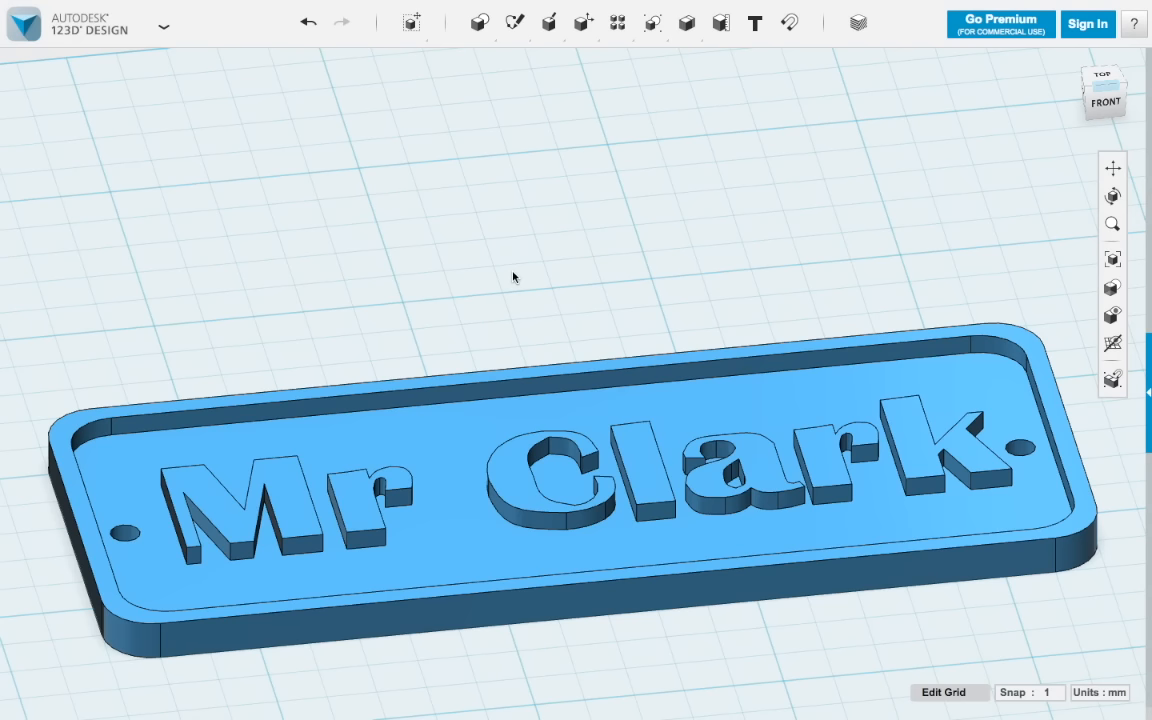
pyautogui.moveTo(607, 632); pyautogui.dragTo(591, 697, button='right')
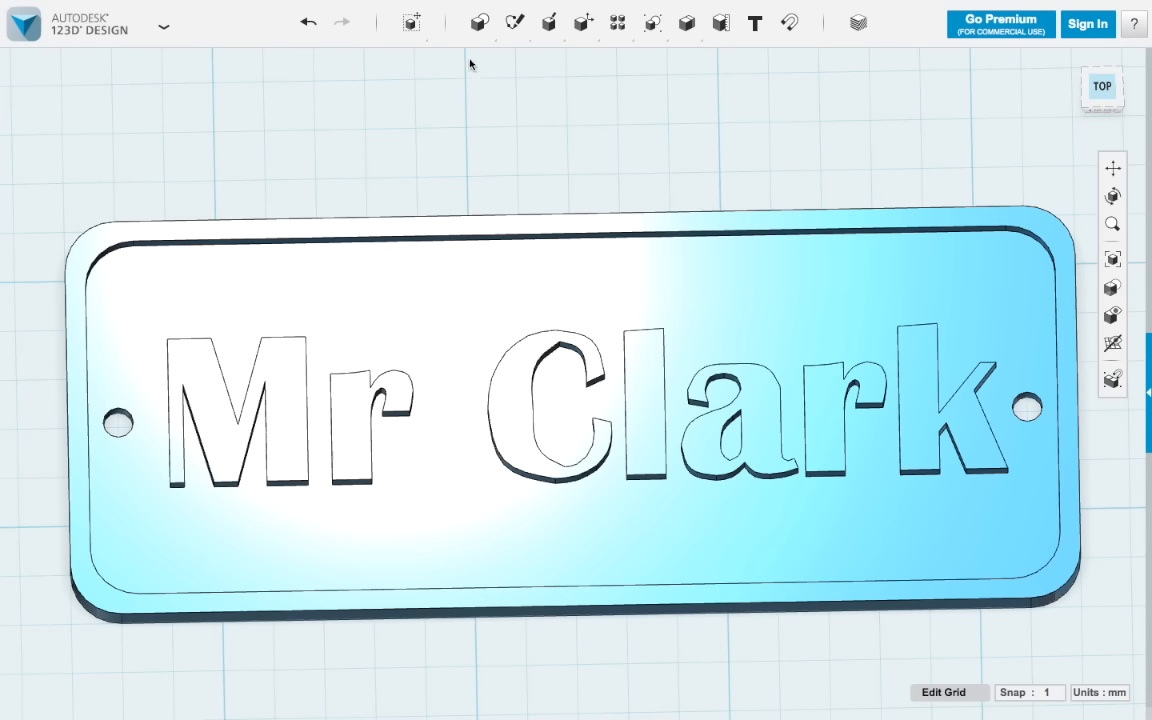
pyautogui.moveTo(475, 35)
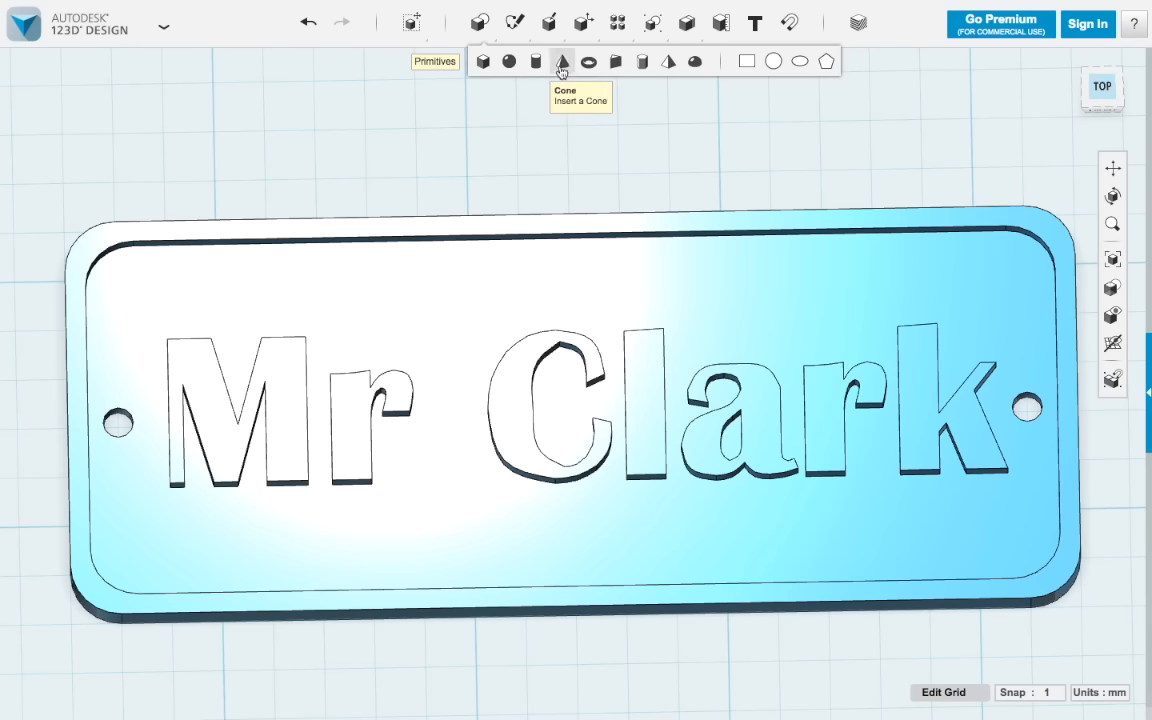
pyautogui.click(509, 62)
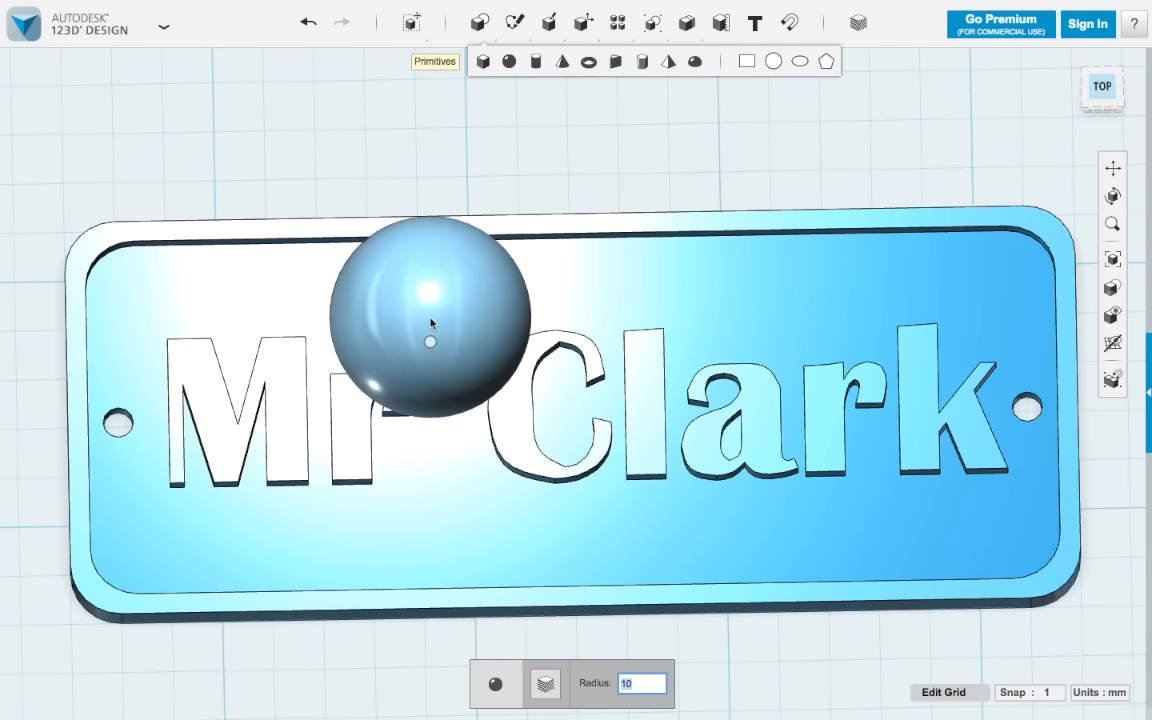
pyautogui.click(432, 323)
# Move the sphere down 2 mm so it sinks into the plate's floor.
pyautogui.moveTo(638, 468); pyautogui.dragTo(628, 396, button='right')
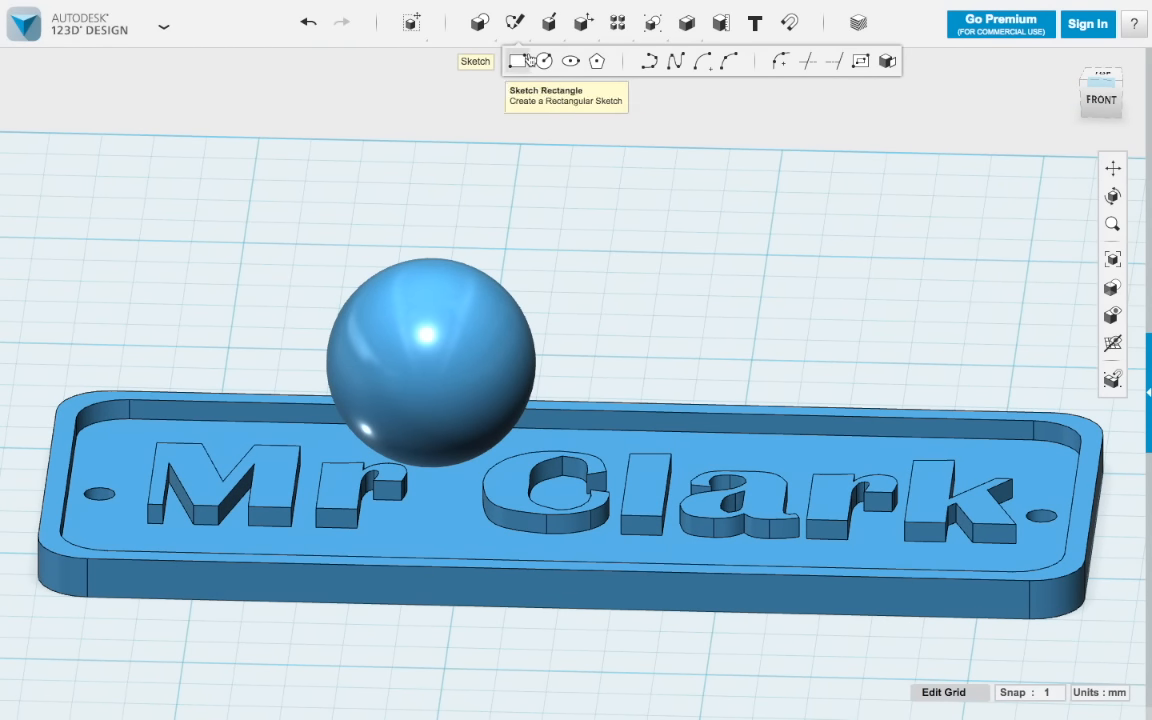
pyautogui.click(437, 315)
pyautogui.click(445, 685)
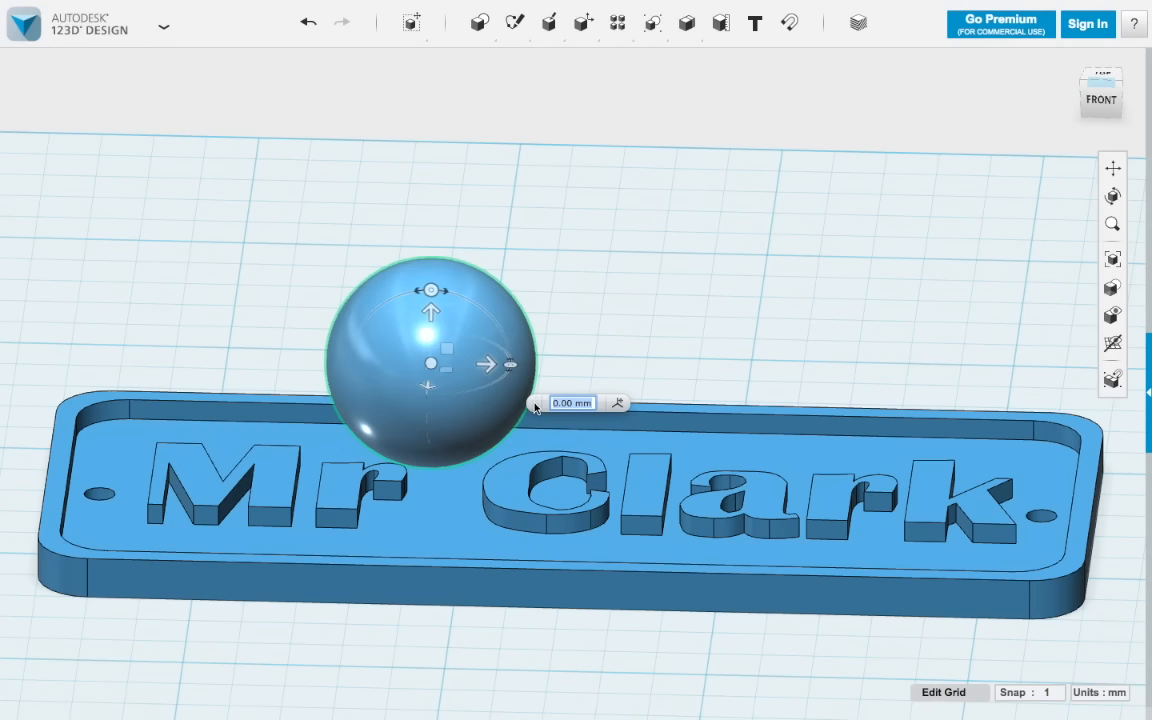
pyautogui.press('BackSpace')
pyautogui.press('Return')
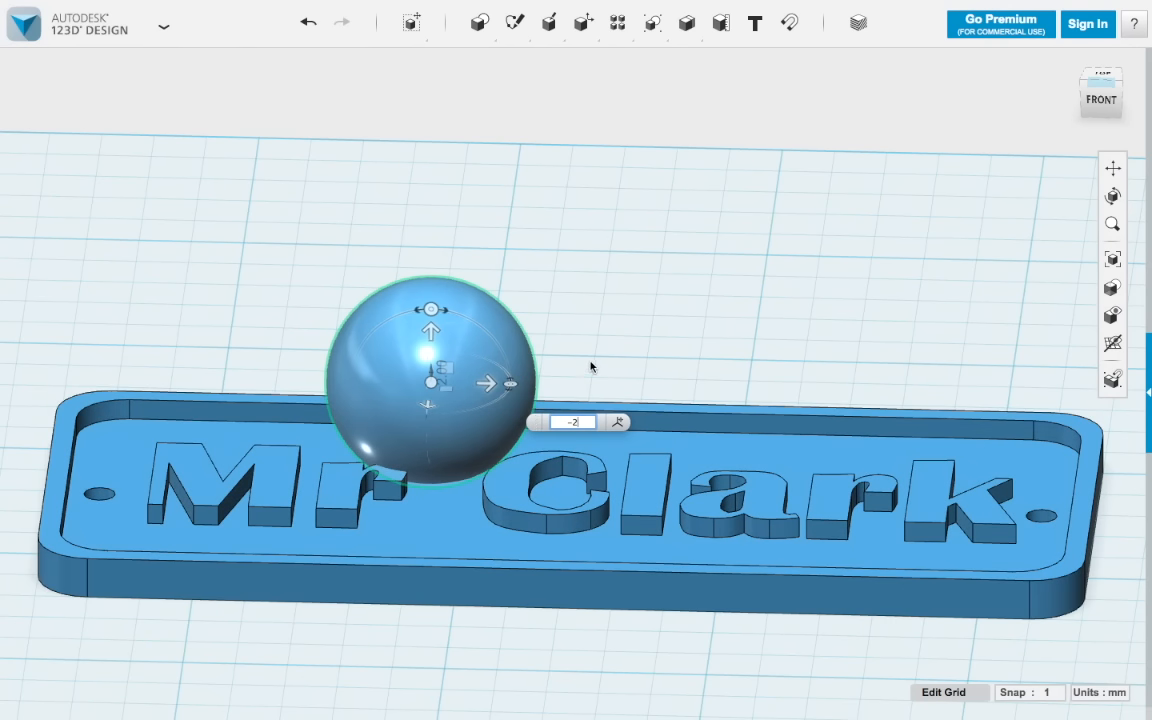
pyautogui.click(603, 347)
# Subtract the sphere from the name plate to cut a round dimple in the recess floor.
pyautogui.moveTo(604, 345); pyautogui.dragTo(629, 347, button='right')
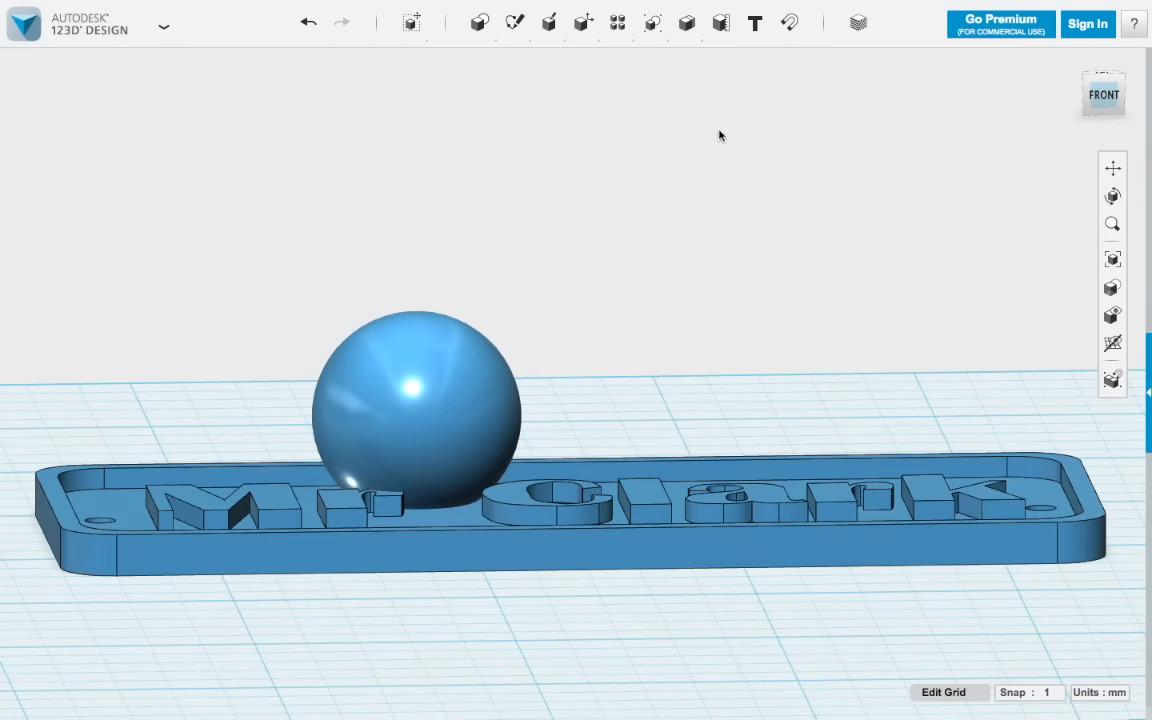
pyautogui.moveTo(686, 22)
pyautogui.click(716, 62)
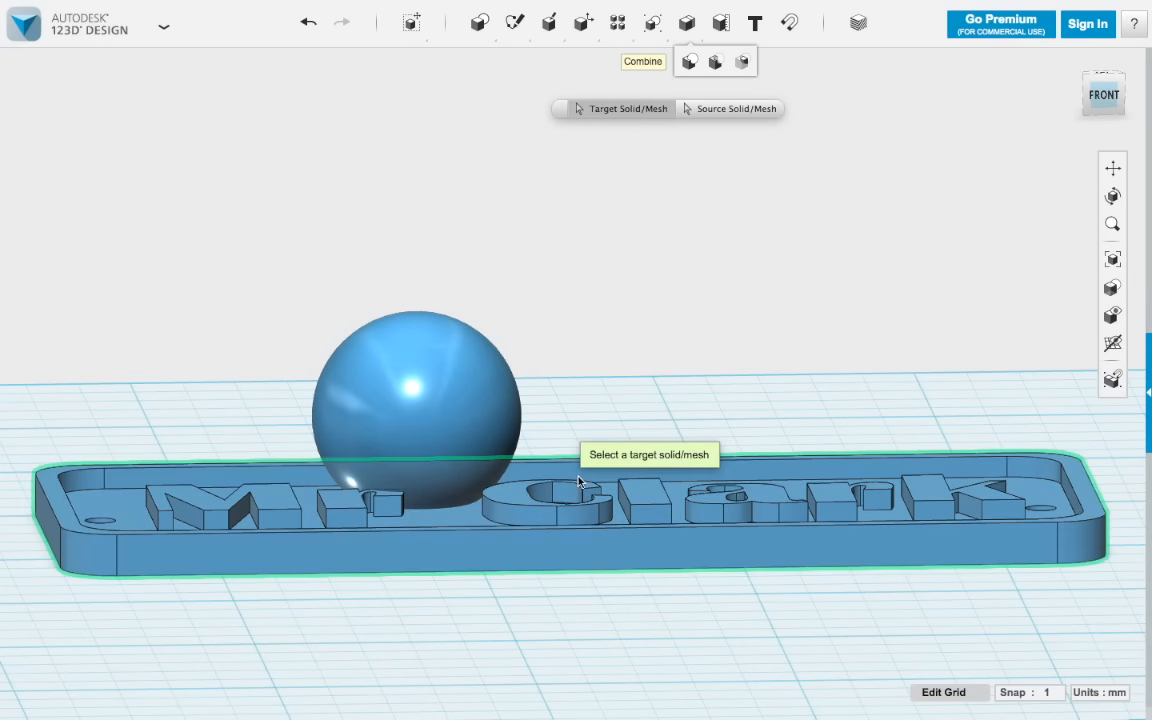
pyautogui.click(586, 486)
pyautogui.click(458, 412)
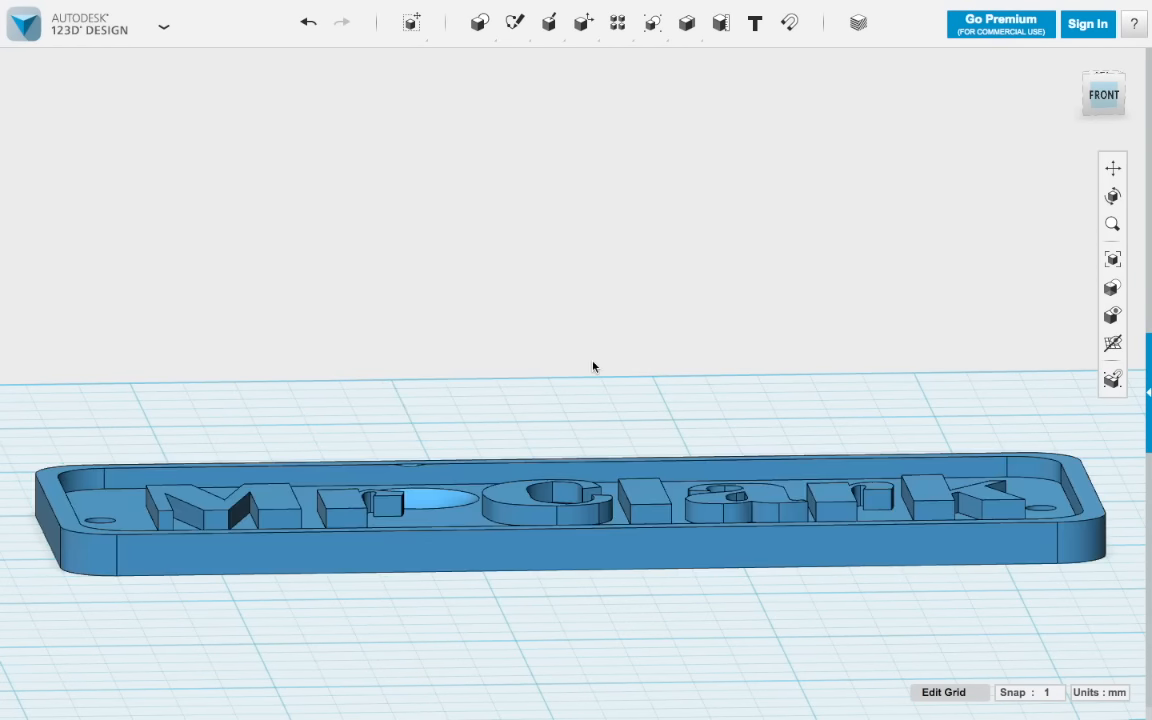
pyautogui.moveTo(607, 342); pyautogui.dragTo(592, 428, button='right')
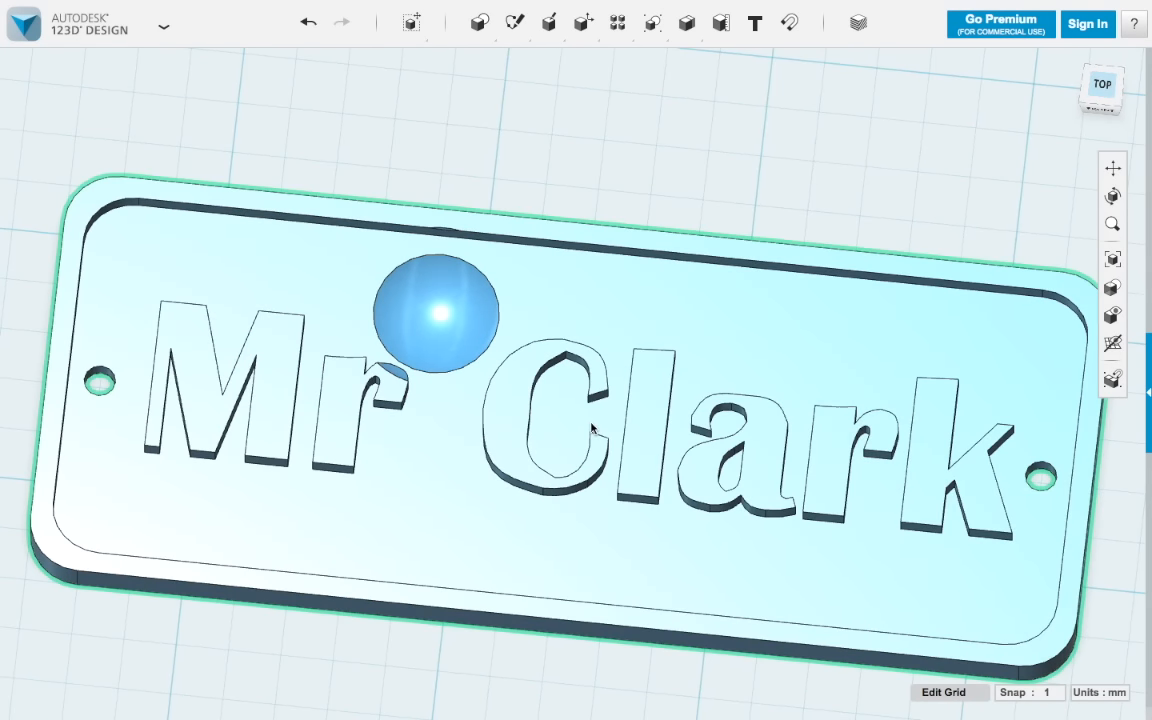
# Undo the sphere subtraction and delete the sphere.
pyautogui.hotkey('ctrl', 'z')
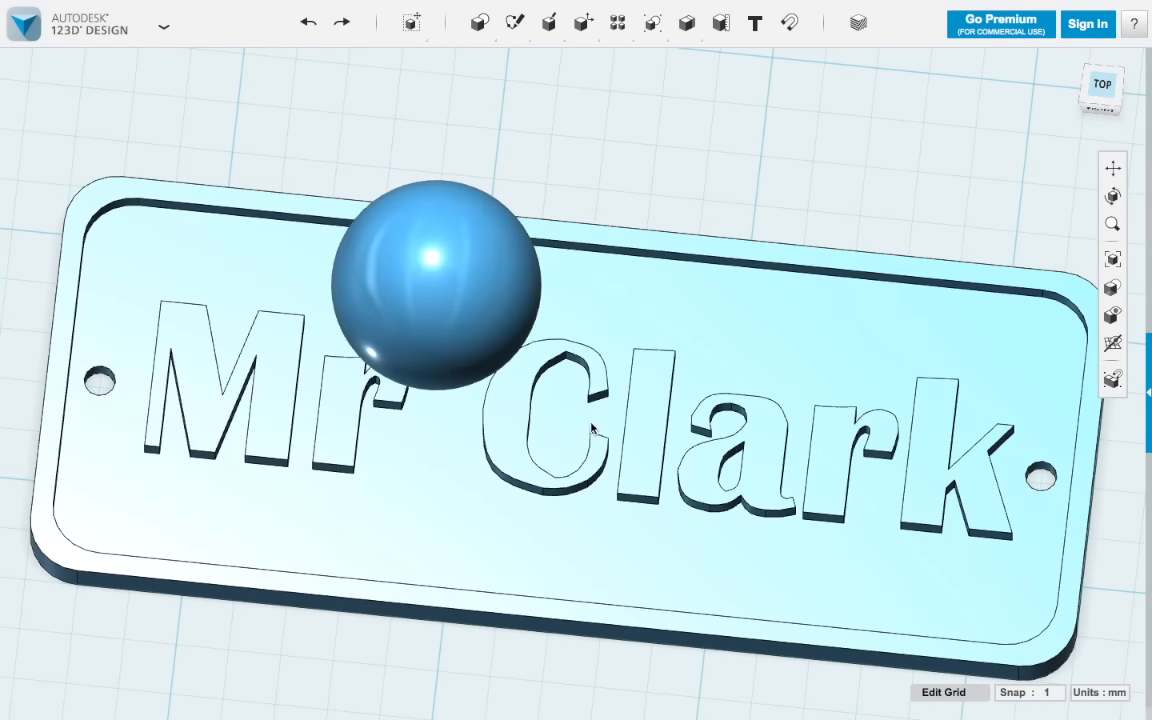
pyautogui.click(470, 298)
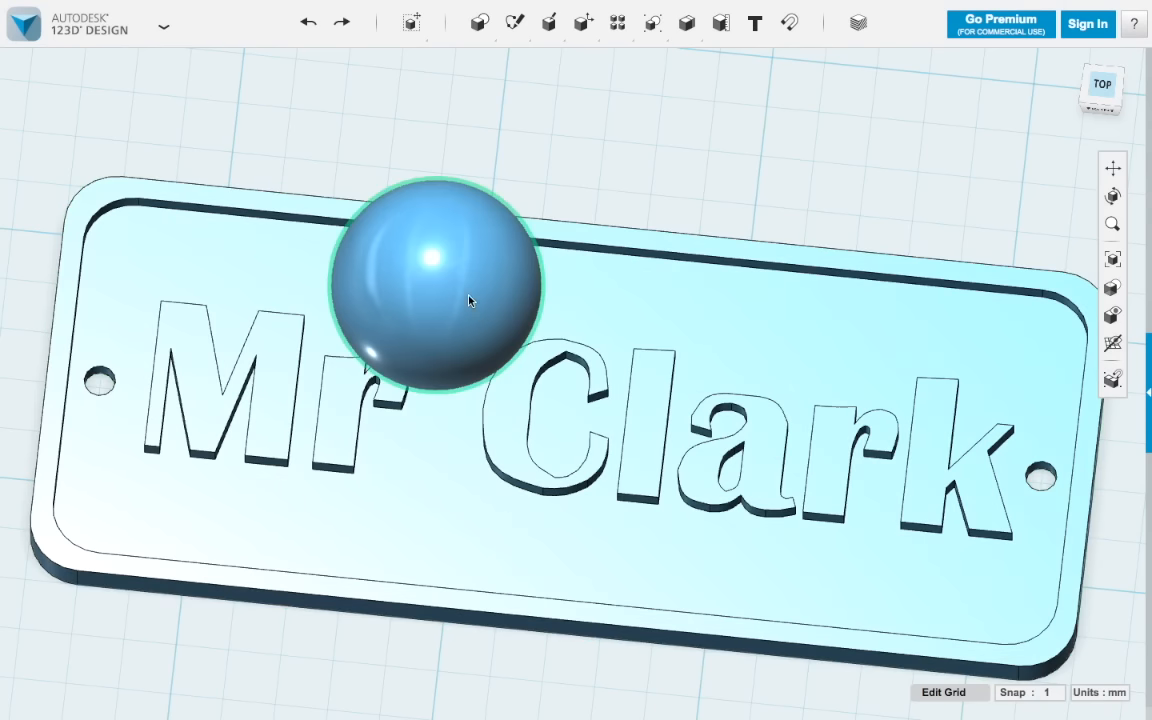
pyautogui.press('Delete')
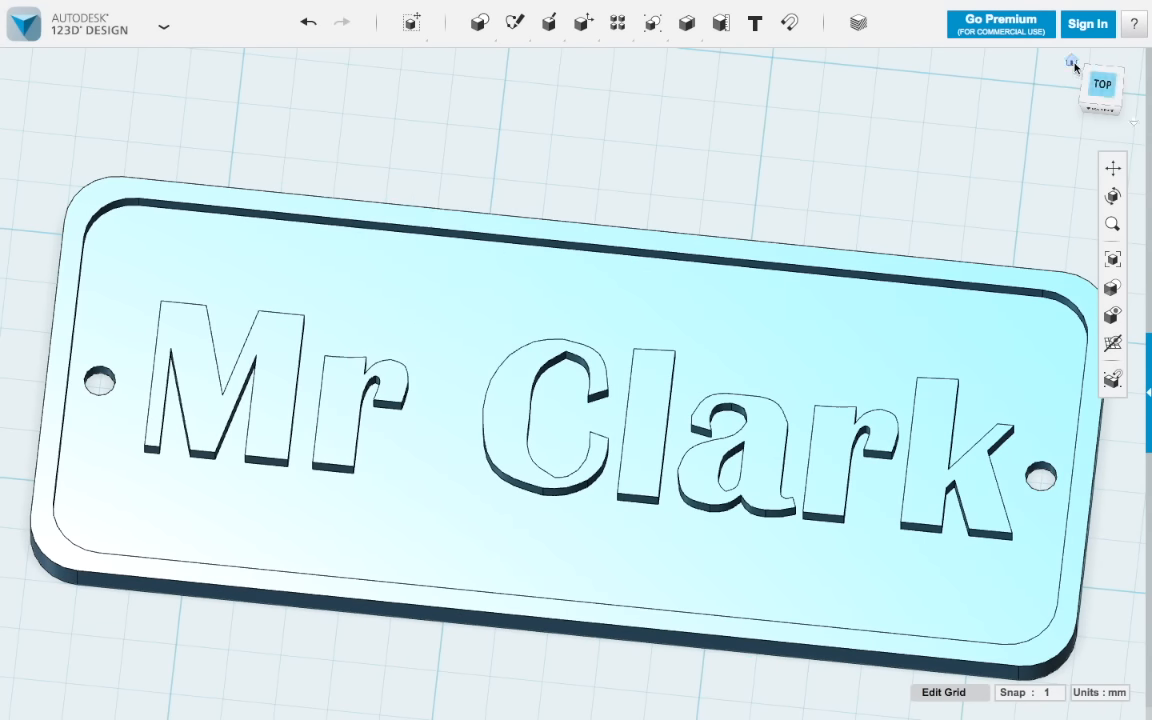
# Return the model to the home view and take the program window out of full screen.
pyautogui.click(1072, 63)
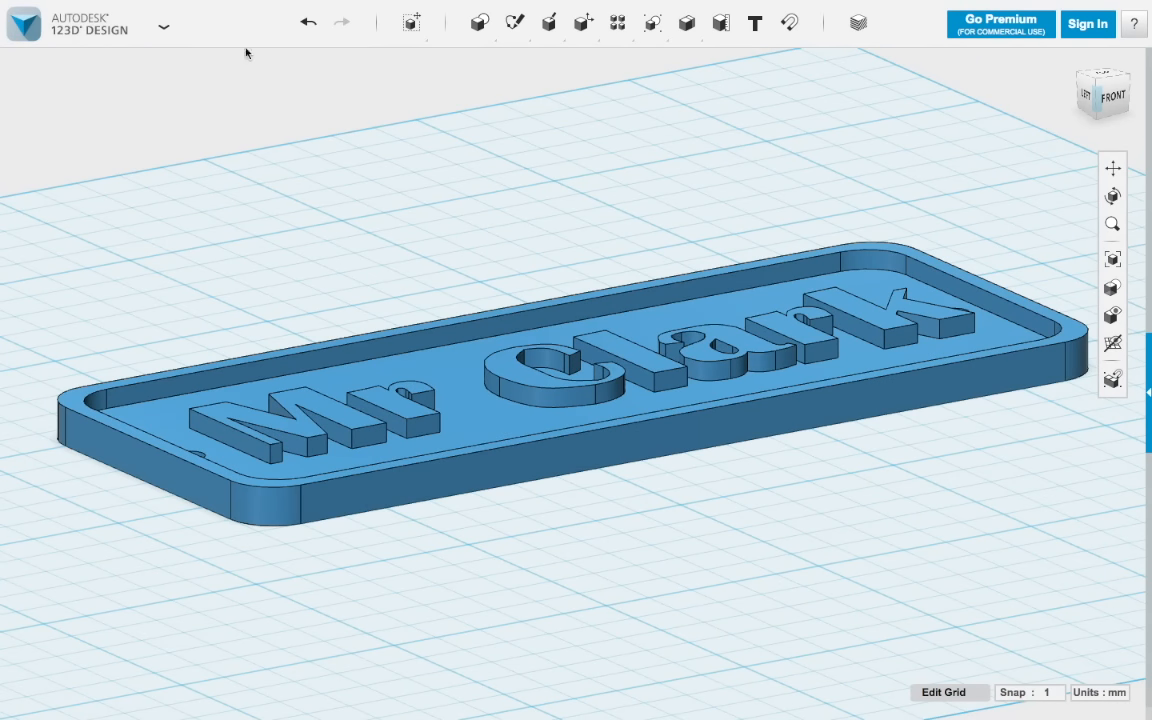
pyautogui.moveTo(47, 27)
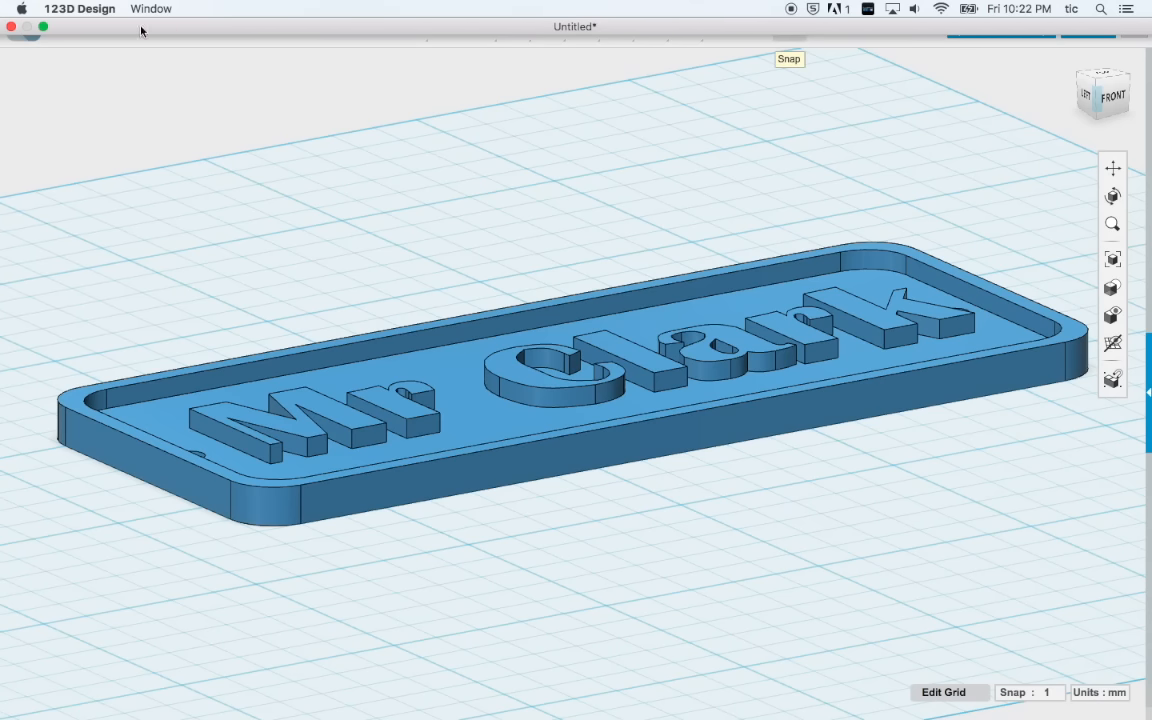
pyautogui.click(43, 26)
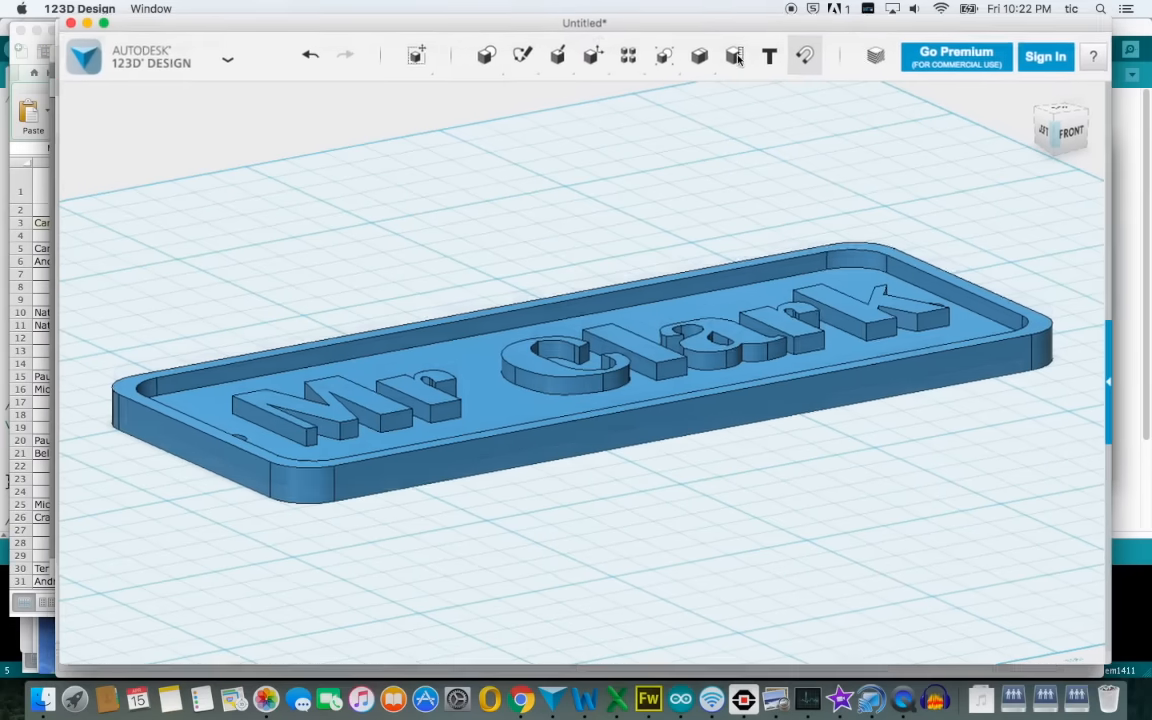